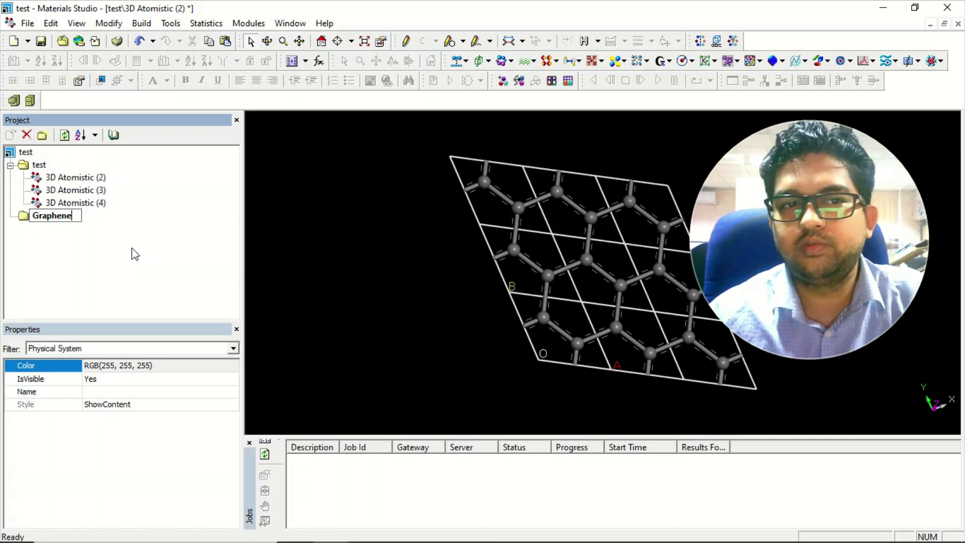
Name the Graphene folder, move 3D Atomistic (2) into it, and collapse the test folder
key(Return)
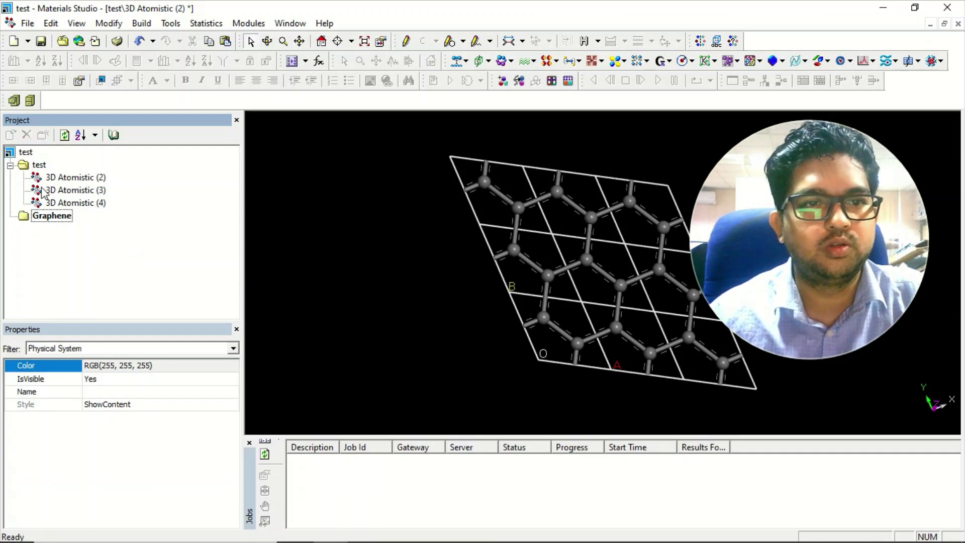
drag(63, 183, 59, 216)
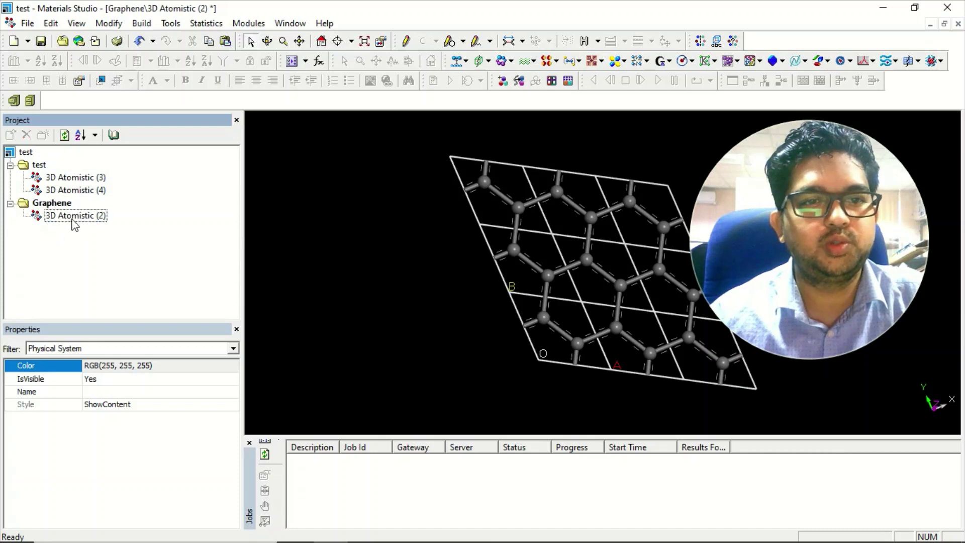
click(10, 165)
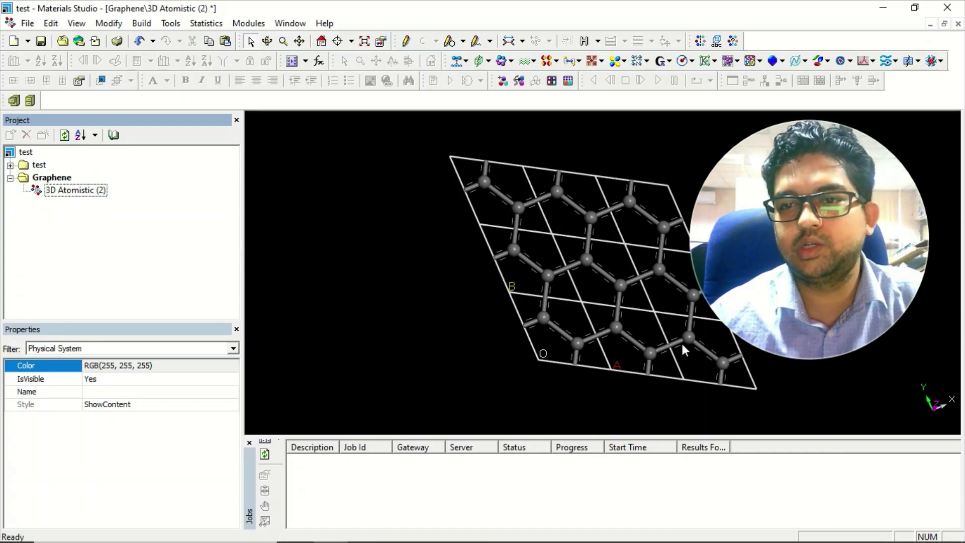
right_drag(685, 350, 613, 338)
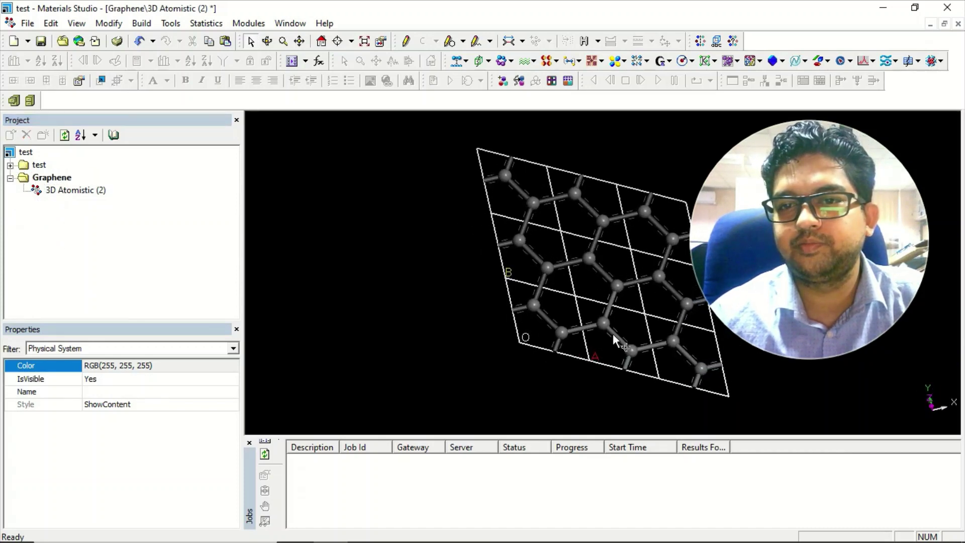
Start a DMol3 calculation with Geometry Optimization as the task and view its Medium tolerances
click(623, 65)
click(641, 77)
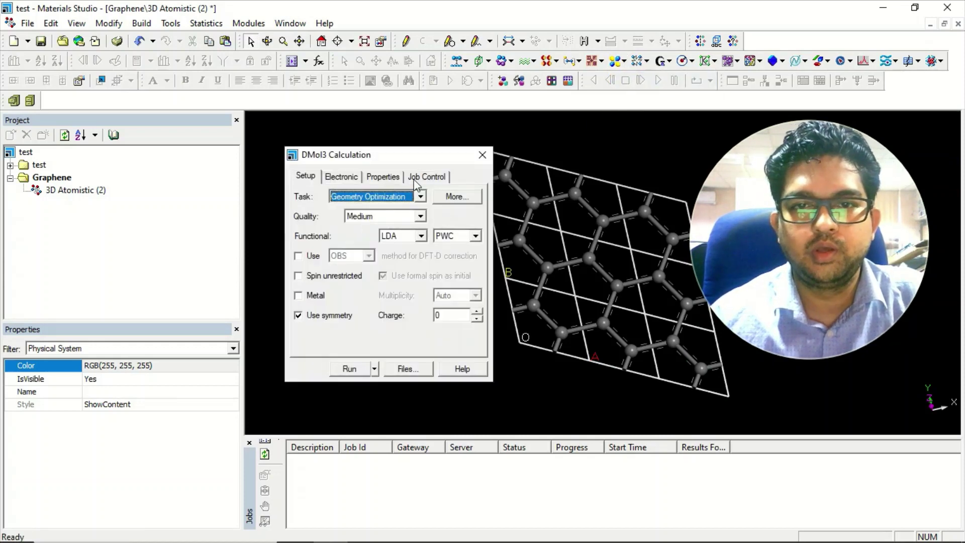
drag(392, 154, 353, 136)
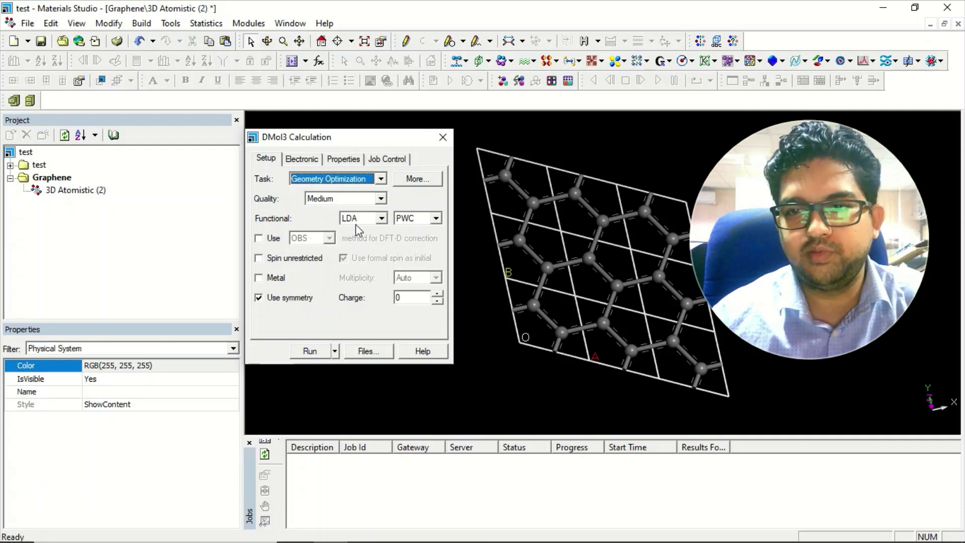
click(342, 182)
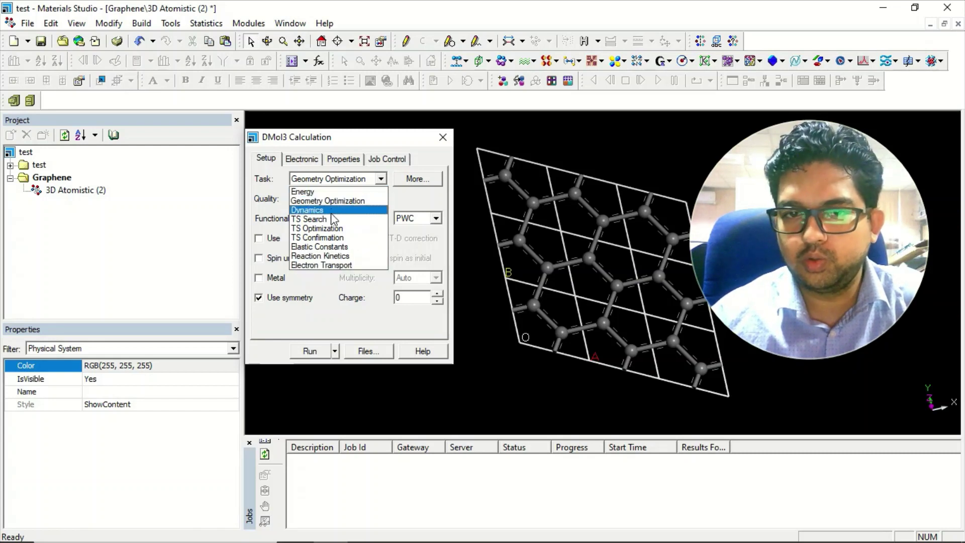
click(347, 201)
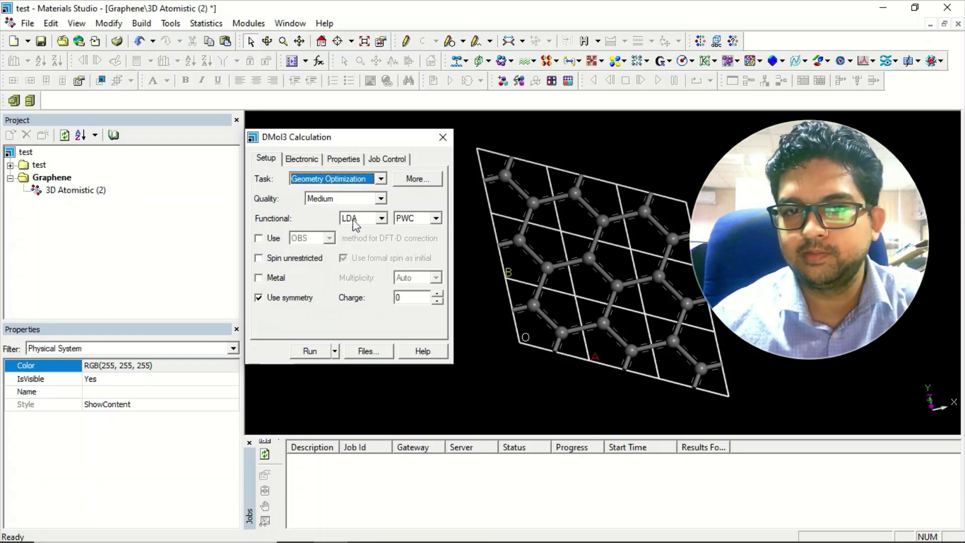
click(415, 178)
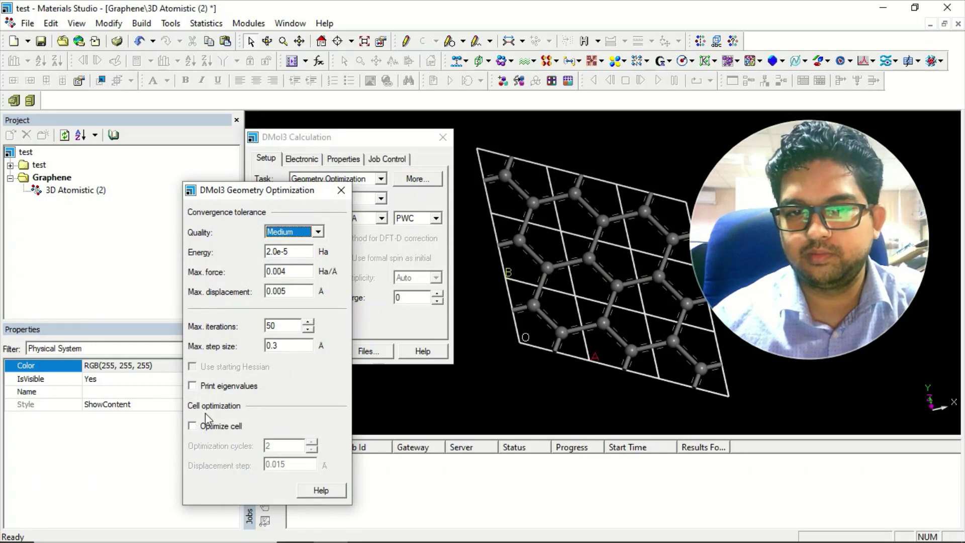
Close the optimization settings and view Electronic: Medium accuracy, 4x4x2 k-points, DND 3.5 basis
click(341, 189)
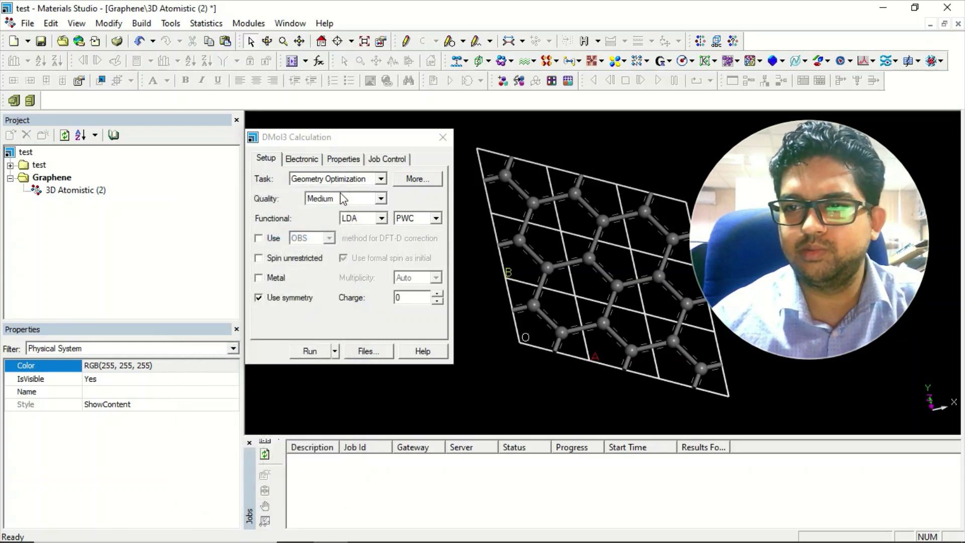
click(306, 164)
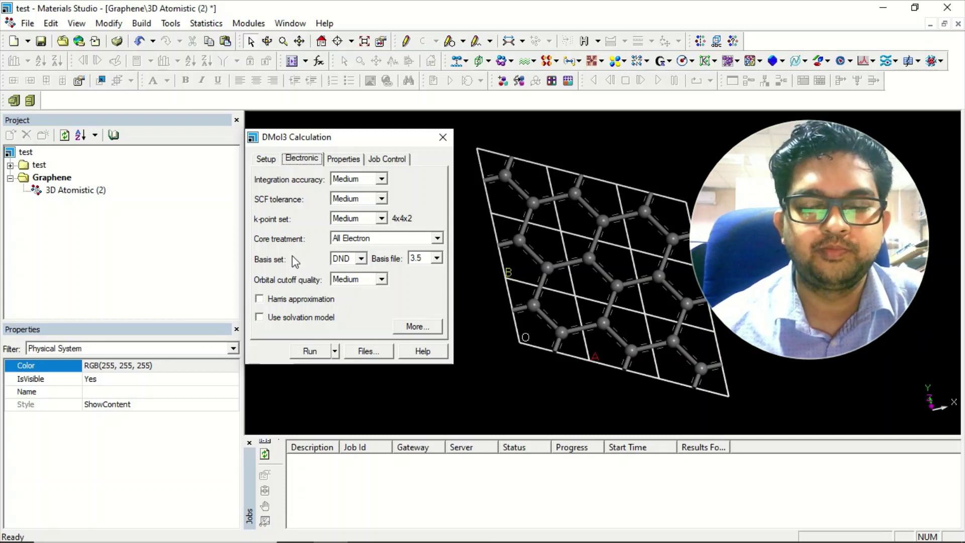
Keep DND as the basis set and bring up the advanced SCF options (1.0e-5 tolerance, 50 cycles)
click(361, 259)
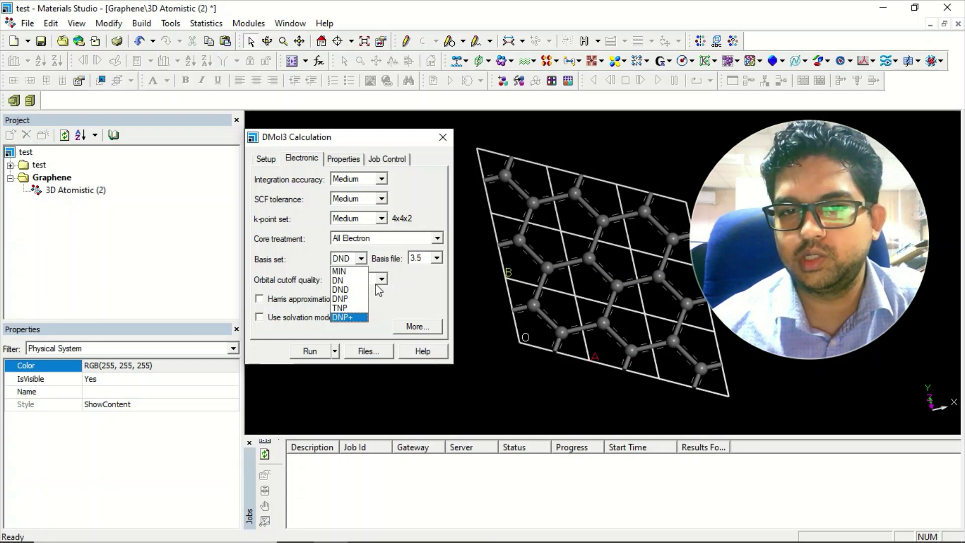
click(397, 303)
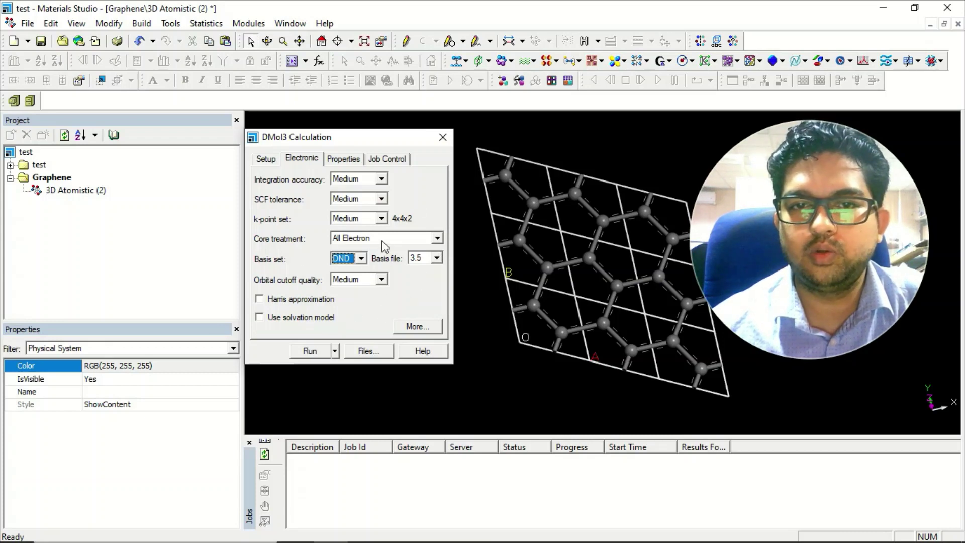
click(417, 327)
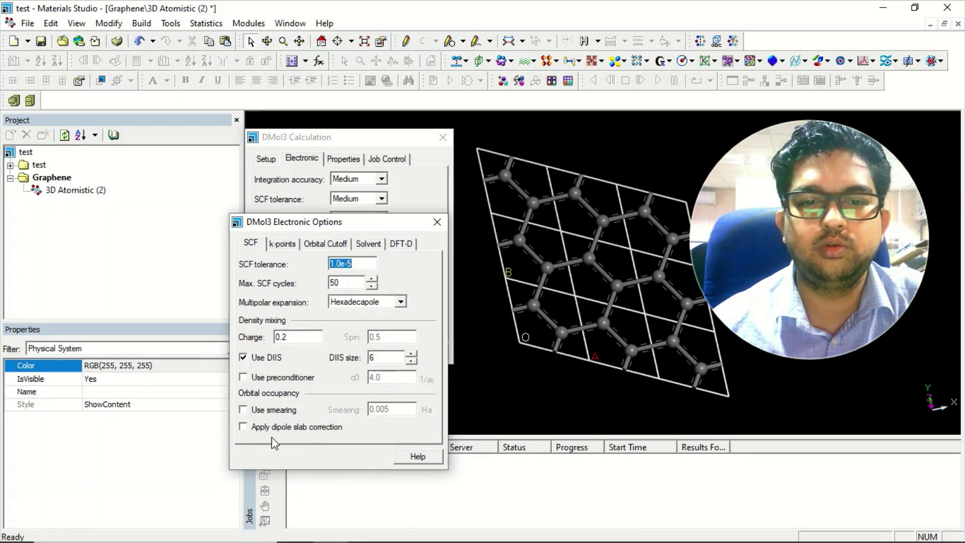
Review the SCF, k-point, Orbital Cutoff, Solvent and DFT-D options, leaving all defaults
mouse_move(304, 225)
mouse_down()
mouse_move(438, 192)
mouse_move(559, 130)
mouse_up()
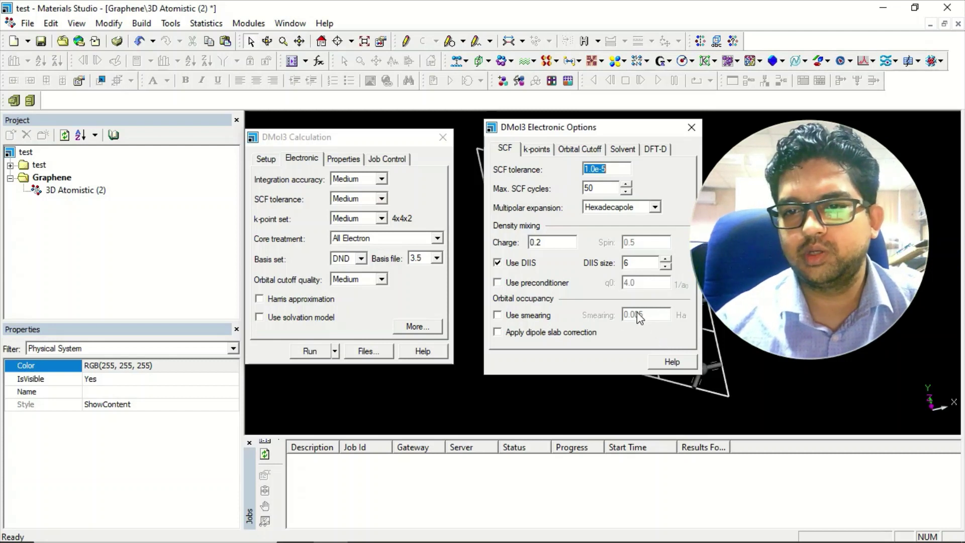
click(542, 148)
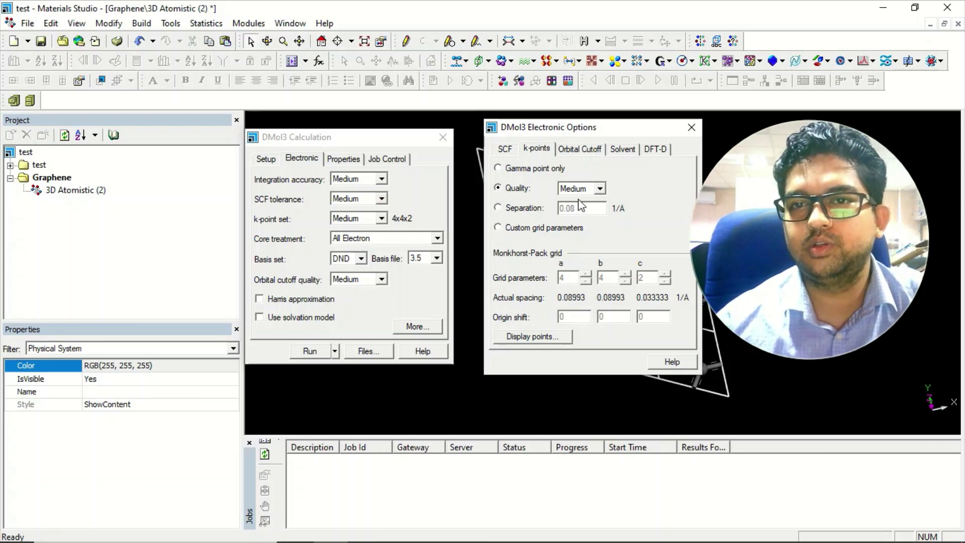
click(580, 152)
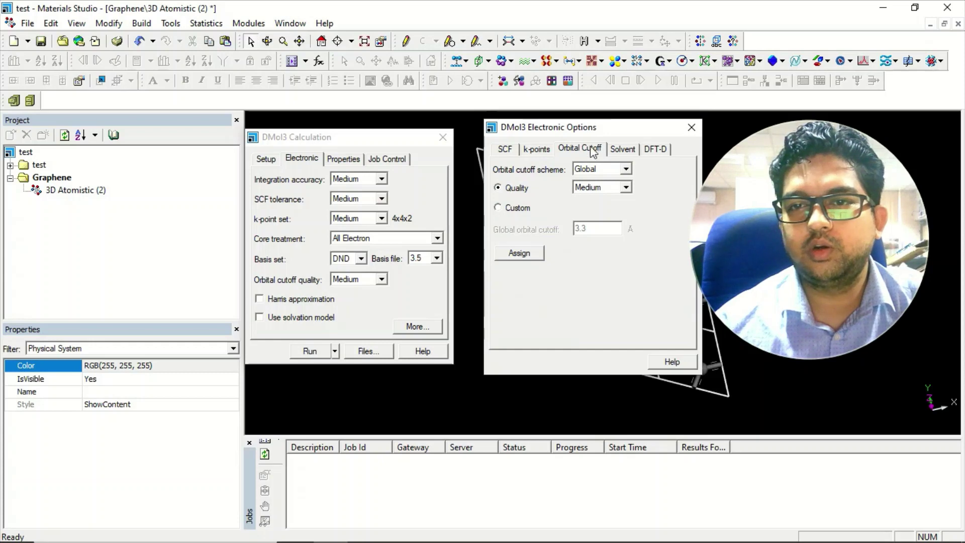
click(623, 150)
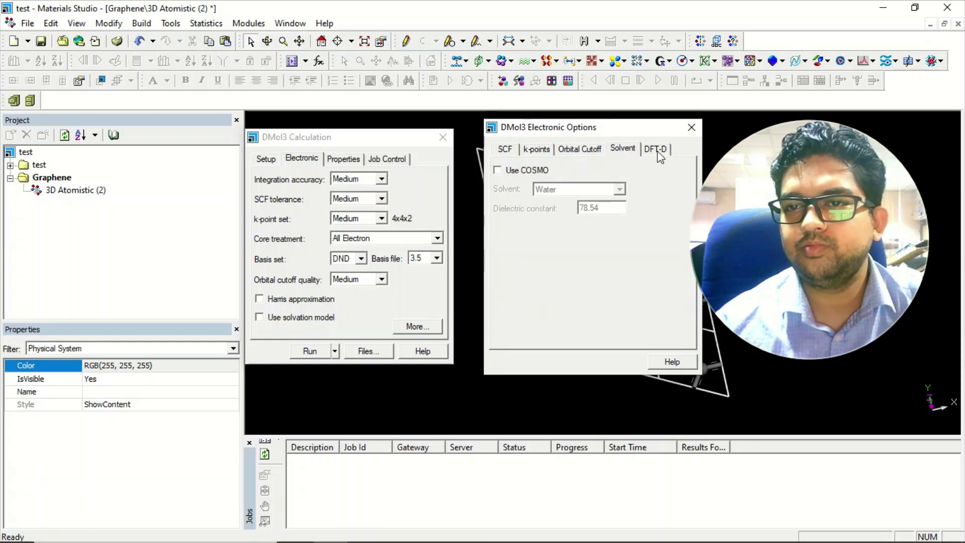
click(656, 150)
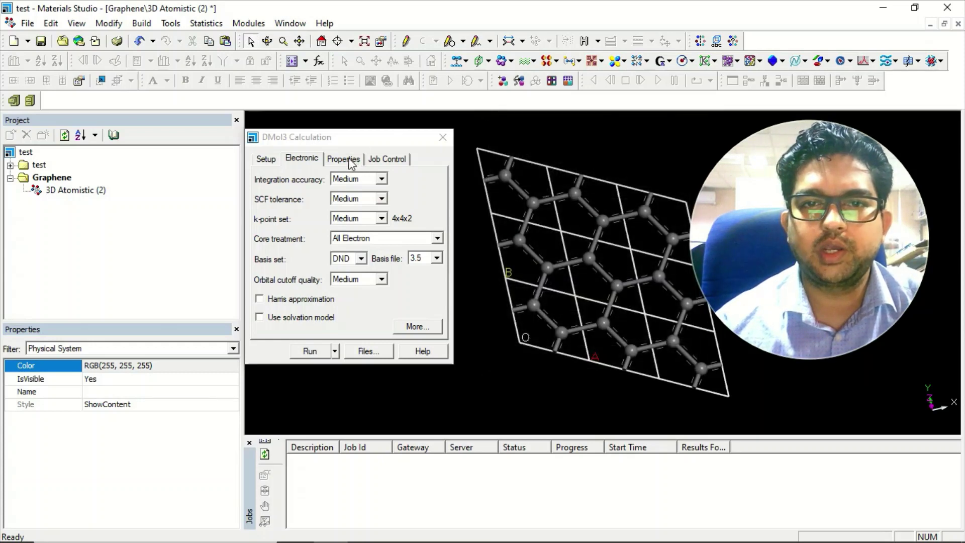
Enable Band structure and create the default G–A–H–K–G–M–L–H Brillouin zone path
click(354, 157)
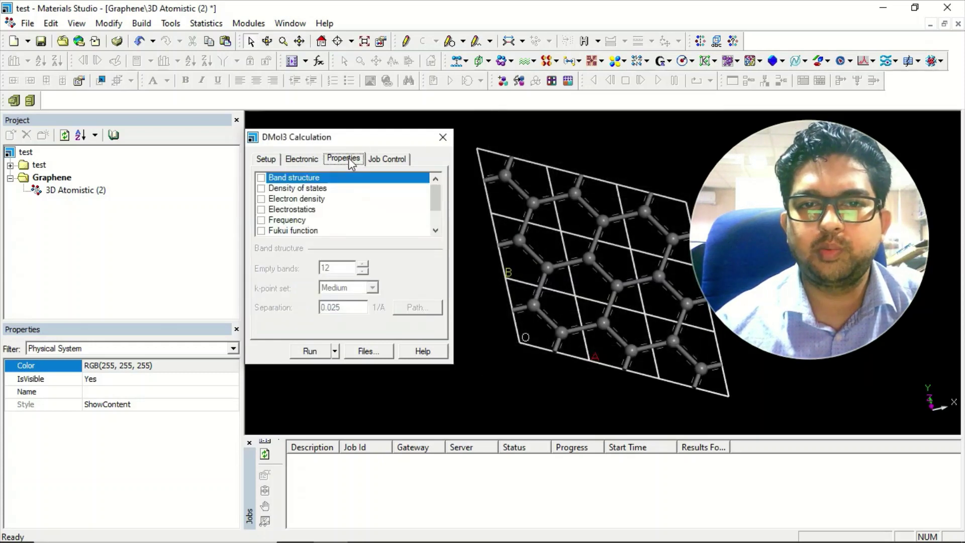
click(261, 179)
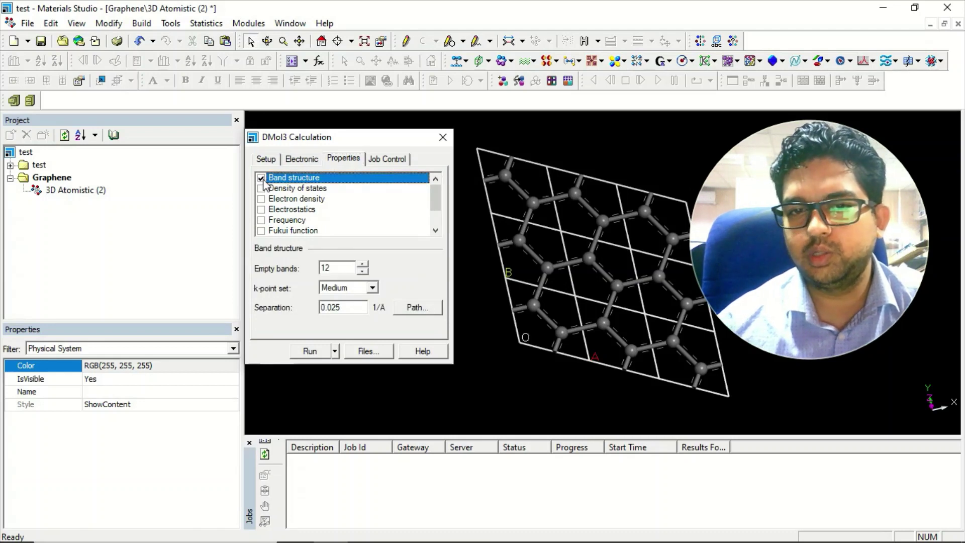
click(423, 309)
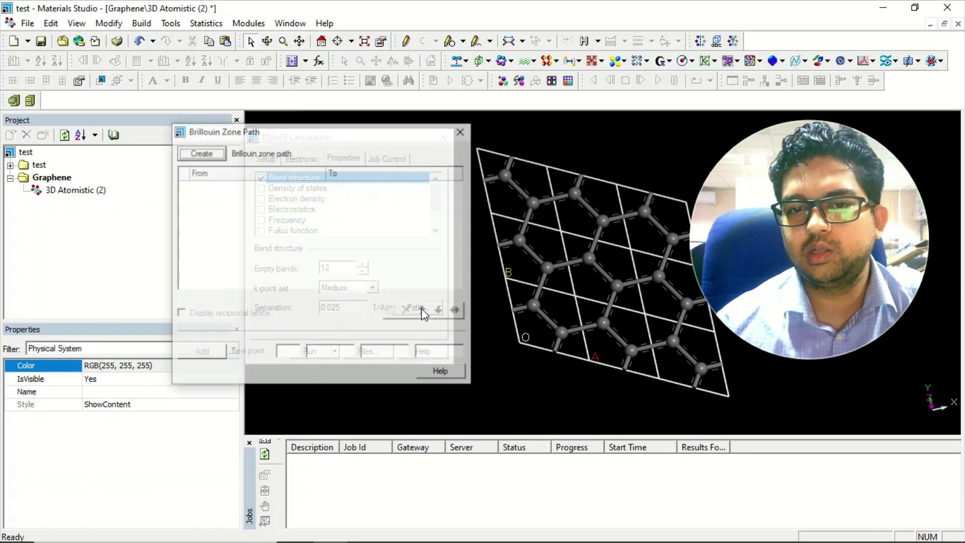
click(200, 152)
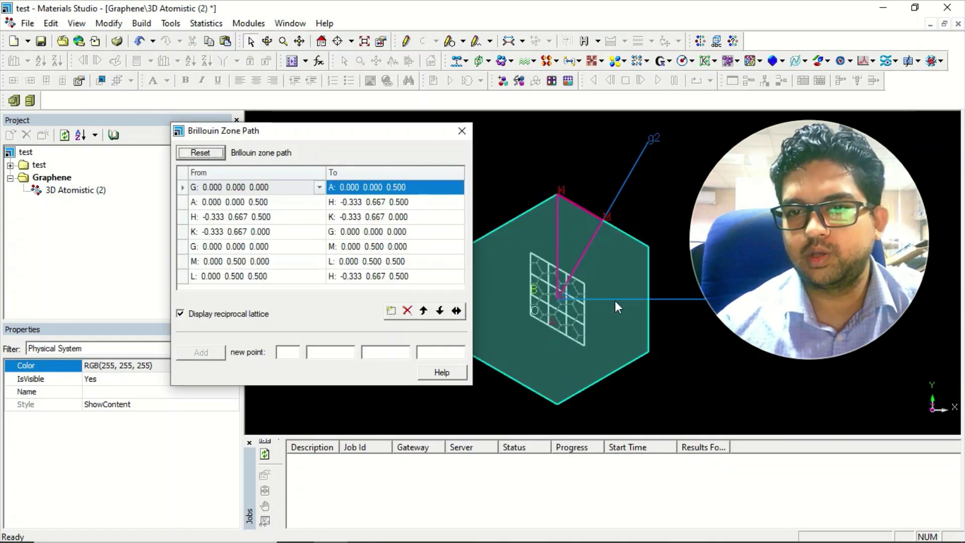
click(494, 209)
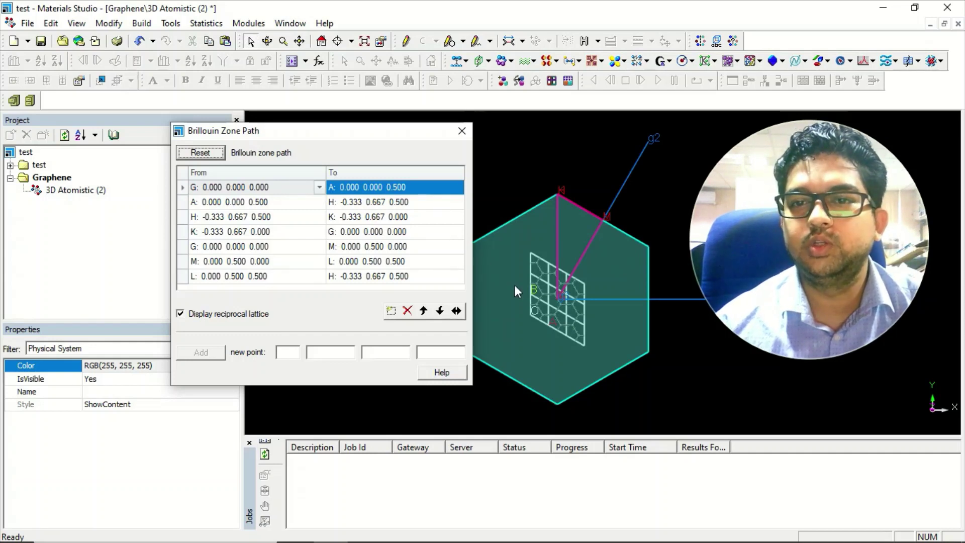
right_drag(516, 286, 544, 273)
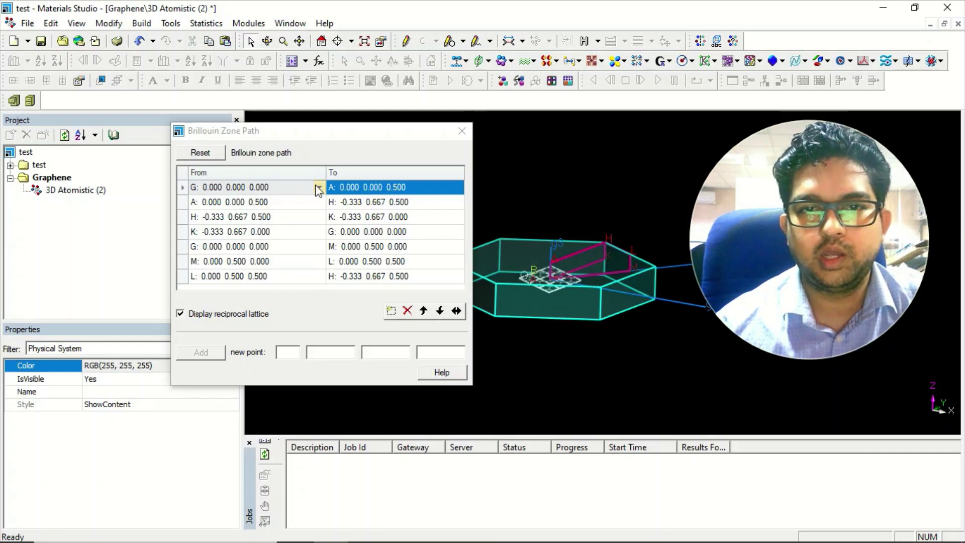
Edit the band path rows to G→K, K→M, M→G and delete the remaining rows
click(380, 189)
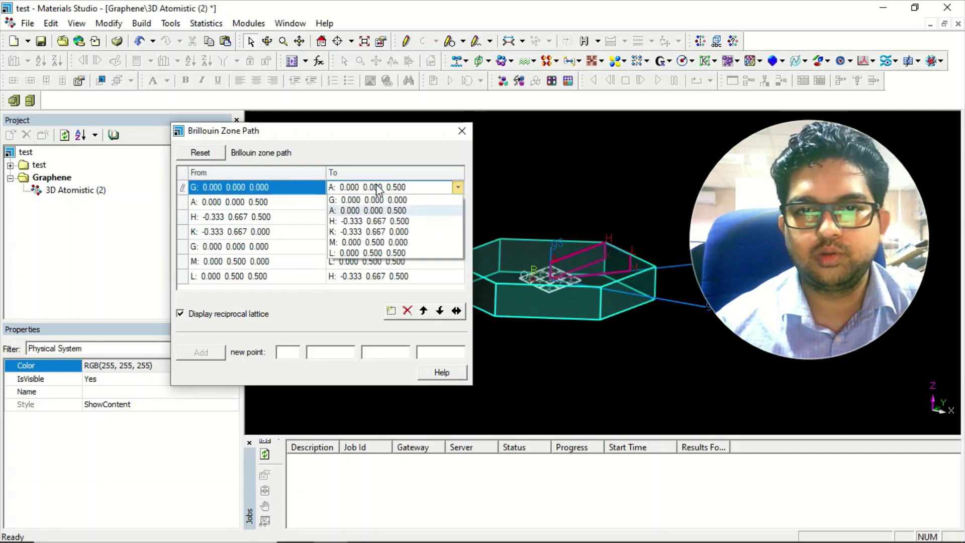
click(369, 231)
click(251, 204)
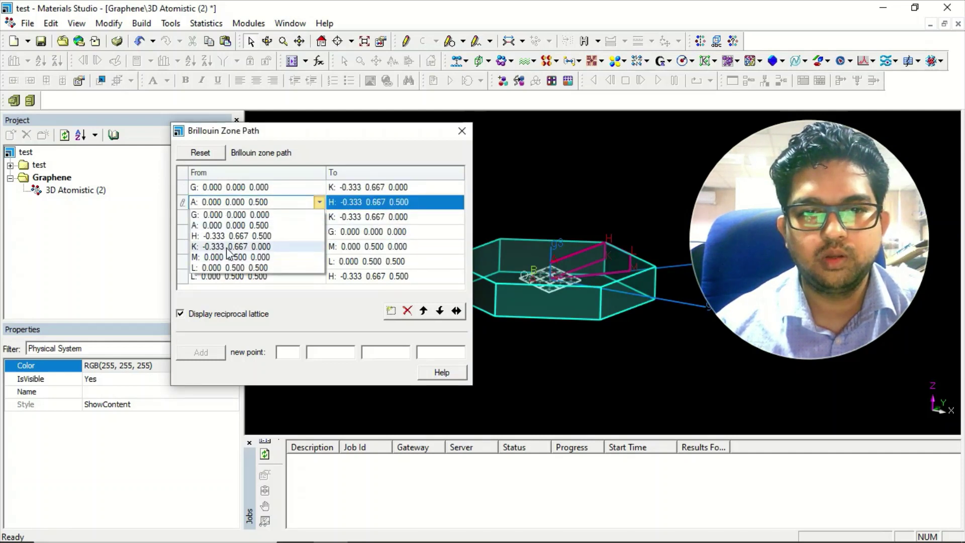
click(231, 246)
click(369, 203)
click(346, 257)
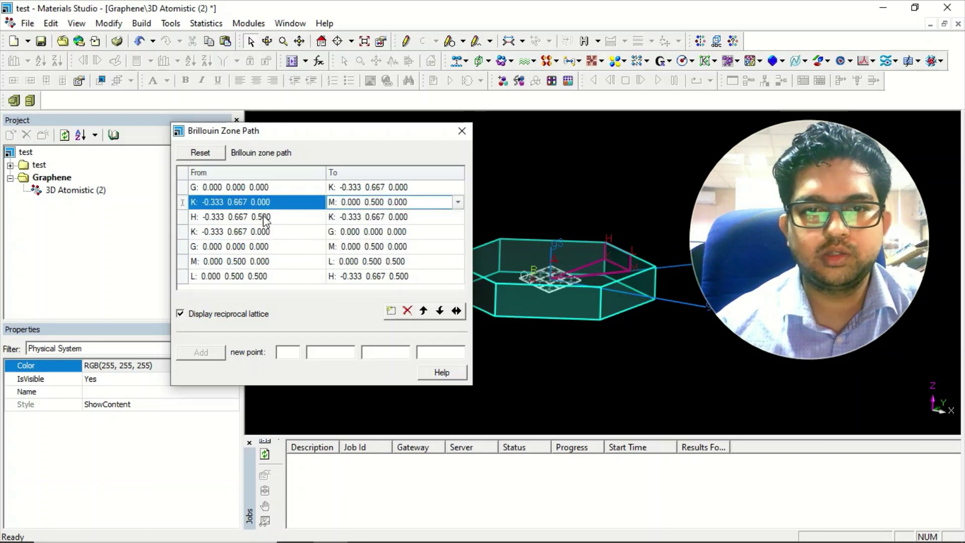
click(268, 220)
click(232, 274)
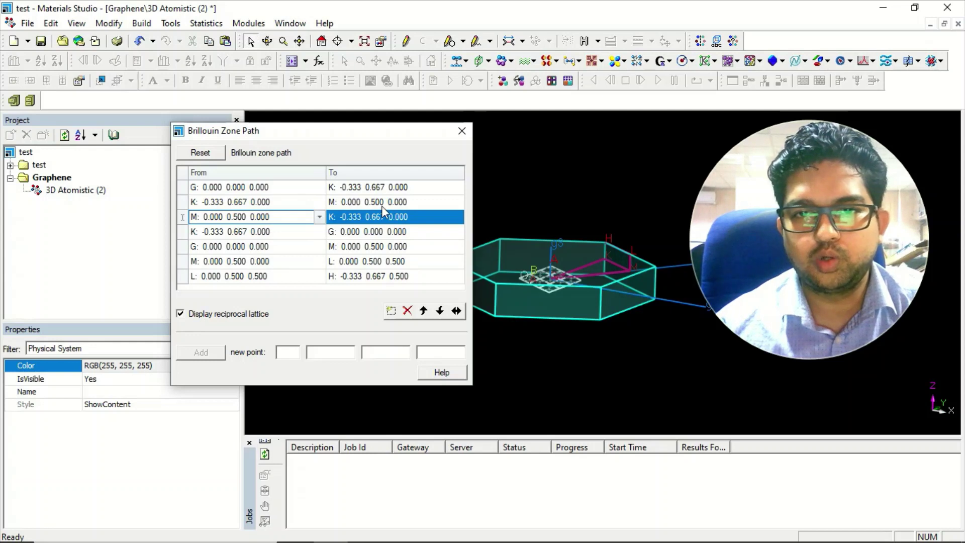
click(381, 218)
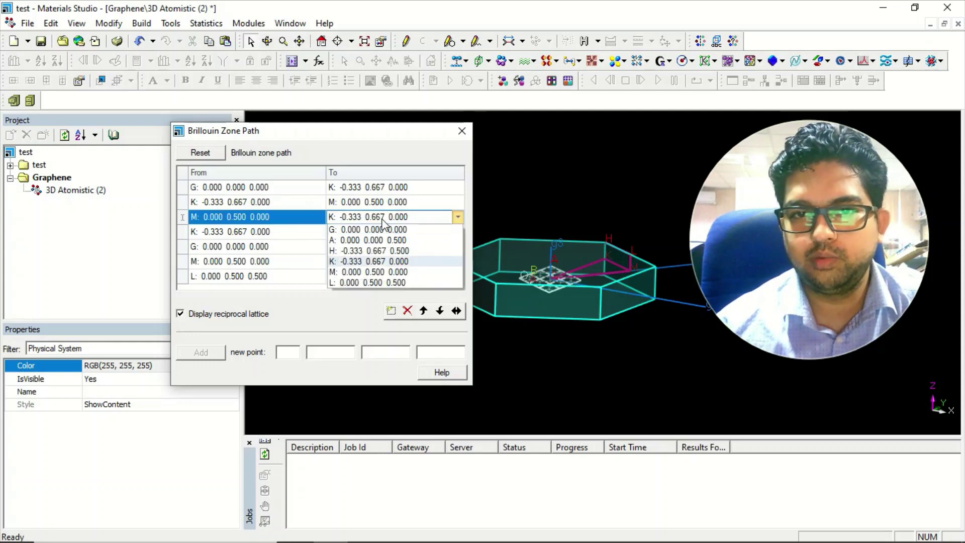
click(352, 229)
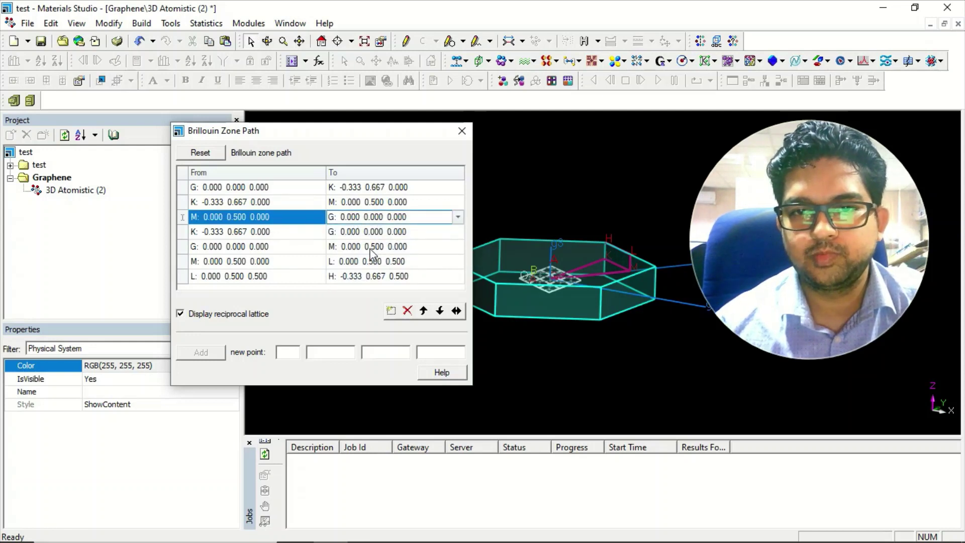
click(407, 310)
click(408, 311)
click(407, 310)
click(408, 311)
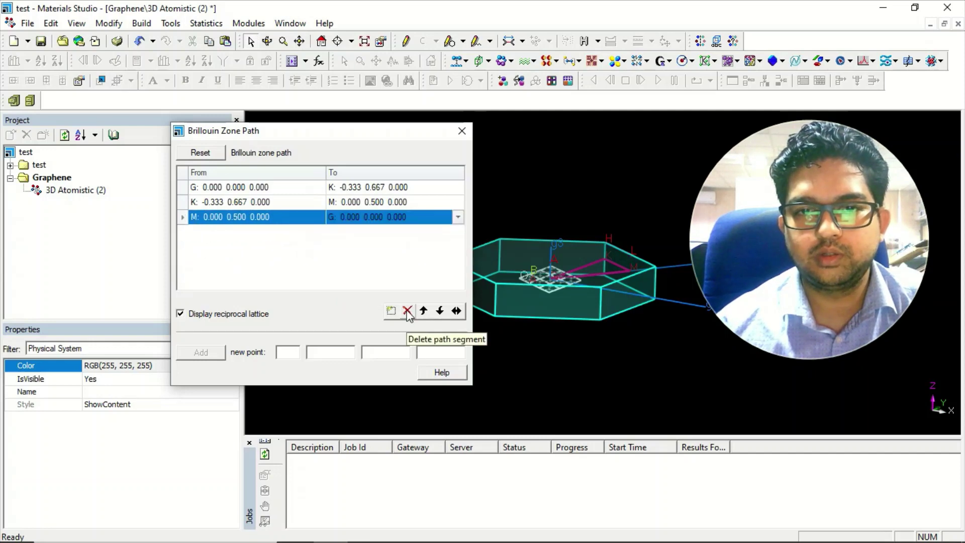
Hide the reciprocal lattice, close the path editor, and also request Density of states
right_drag(595, 257, 564, 257)
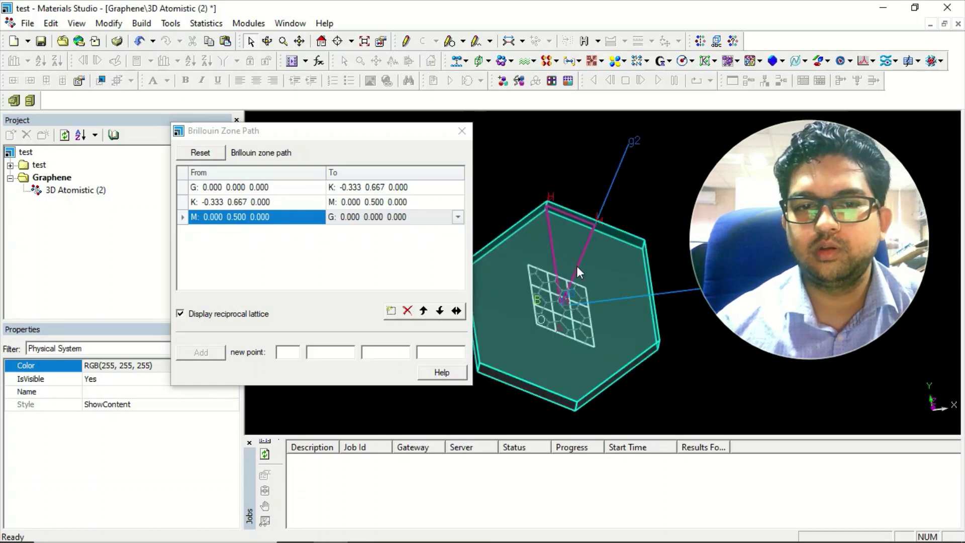
right_drag(593, 308, 583, 206)
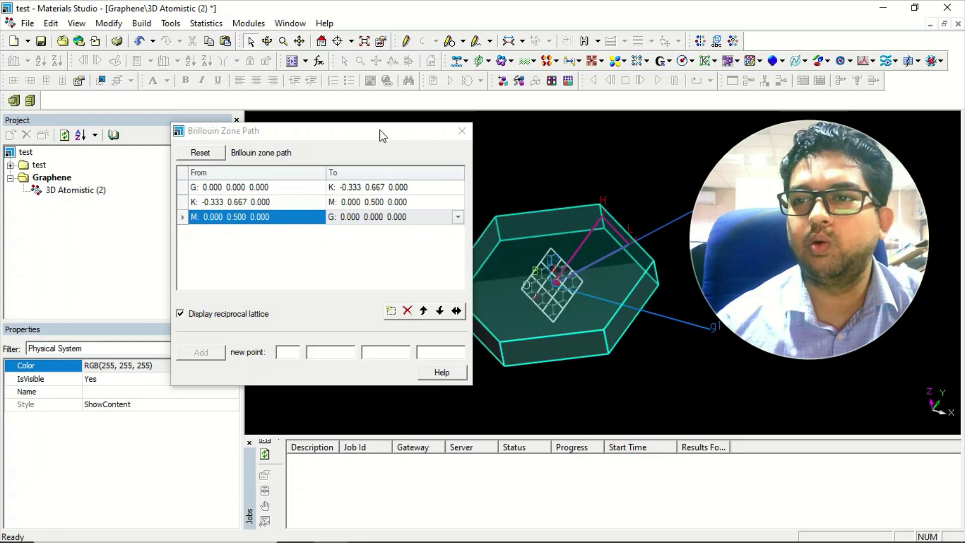
click(181, 314)
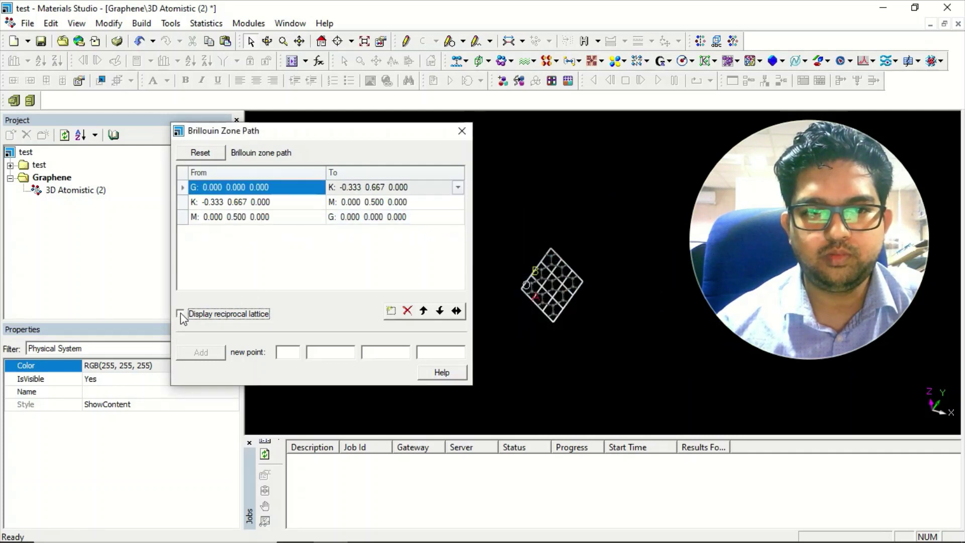
click(462, 132)
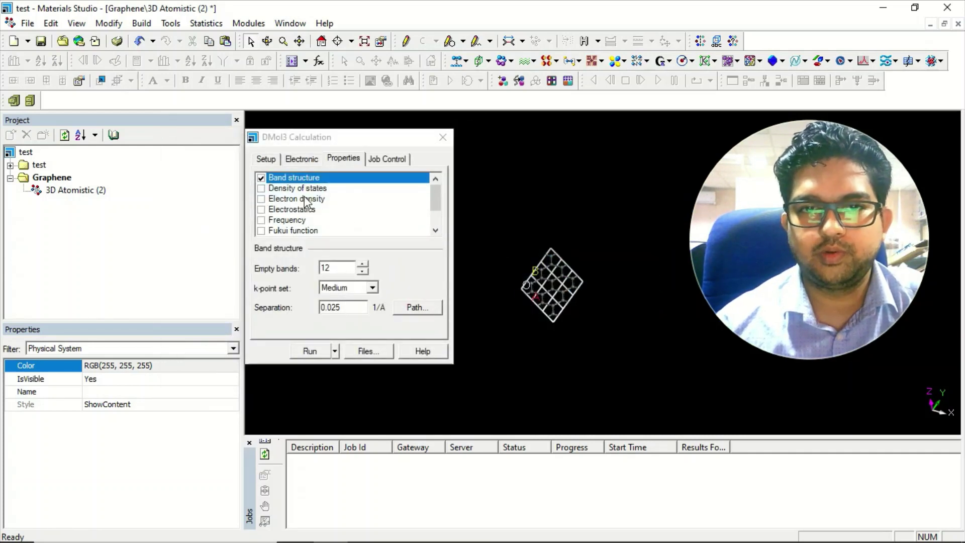
click(261, 188)
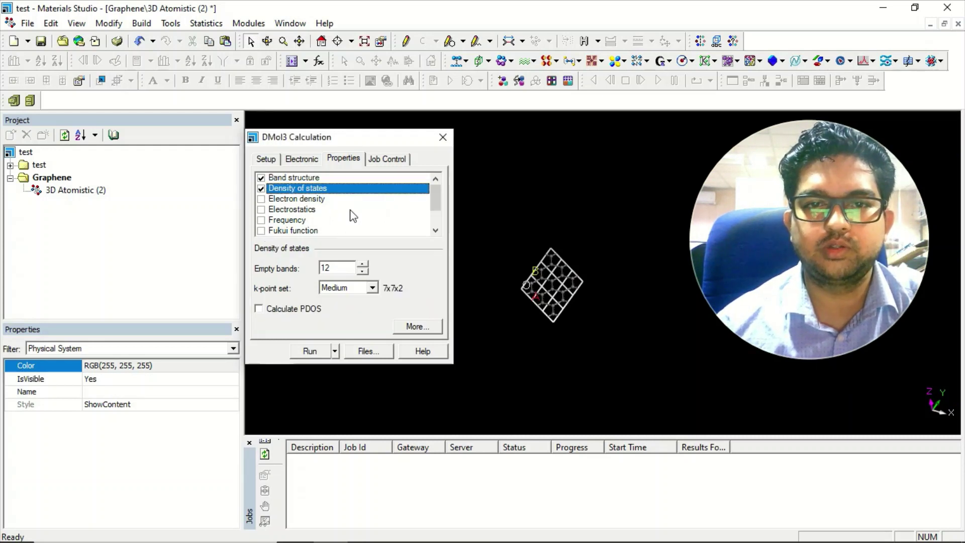
Check Job Control (My Computer, 1 of 12 cores, 2048 MB memory), then close DMol3 Calculation
scroll(438, 211, down, 1)
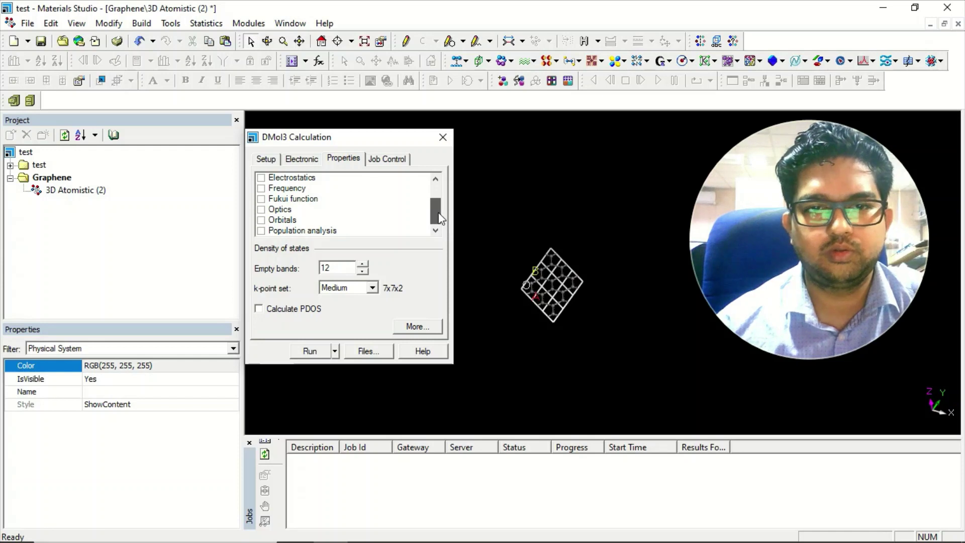
click(388, 159)
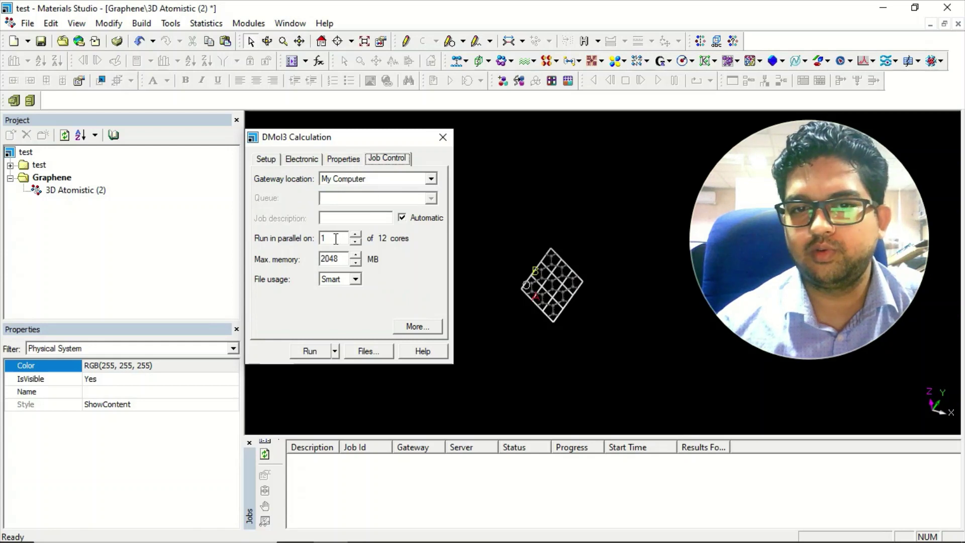
click(417, 326)
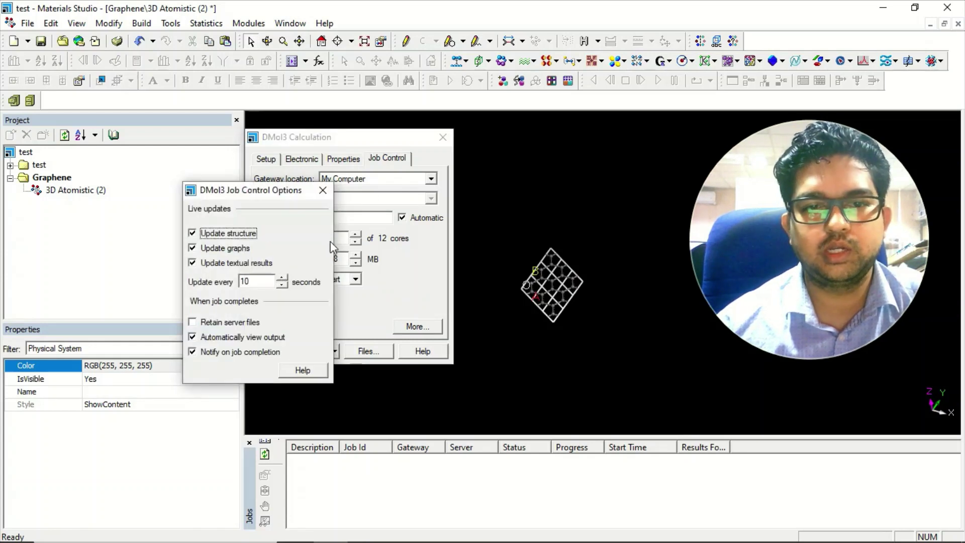
key(Escape)
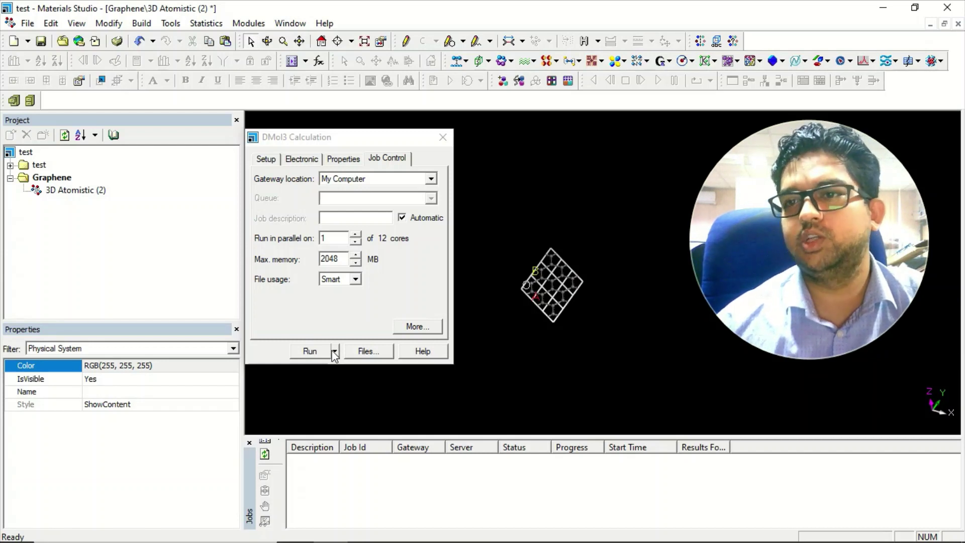
click(443, 142)
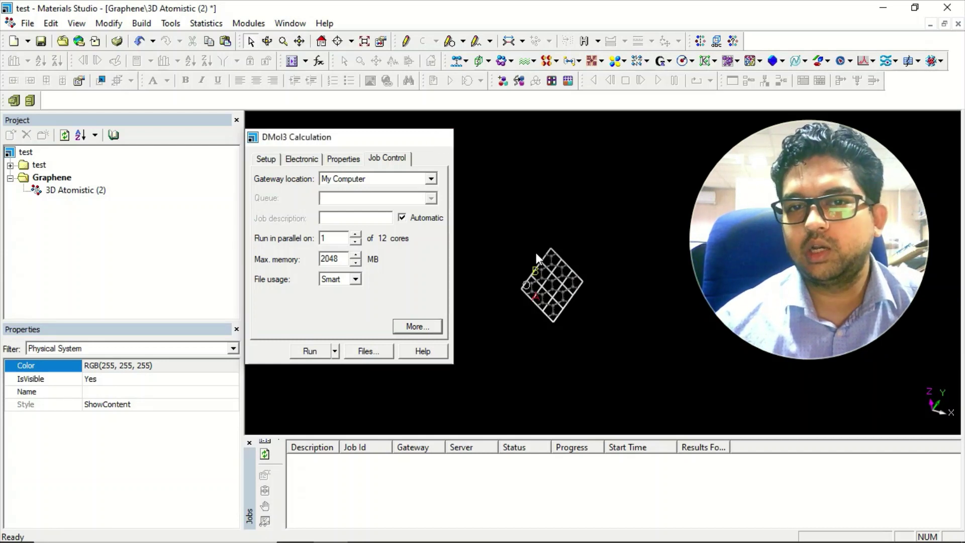
Delete the whole graphene model and sketch a six-membered carbon ring in its place
right_drag(523, 331, 482, 312)
scroll(511, 227, up, 3)
scroll(483, 311, up, 3)
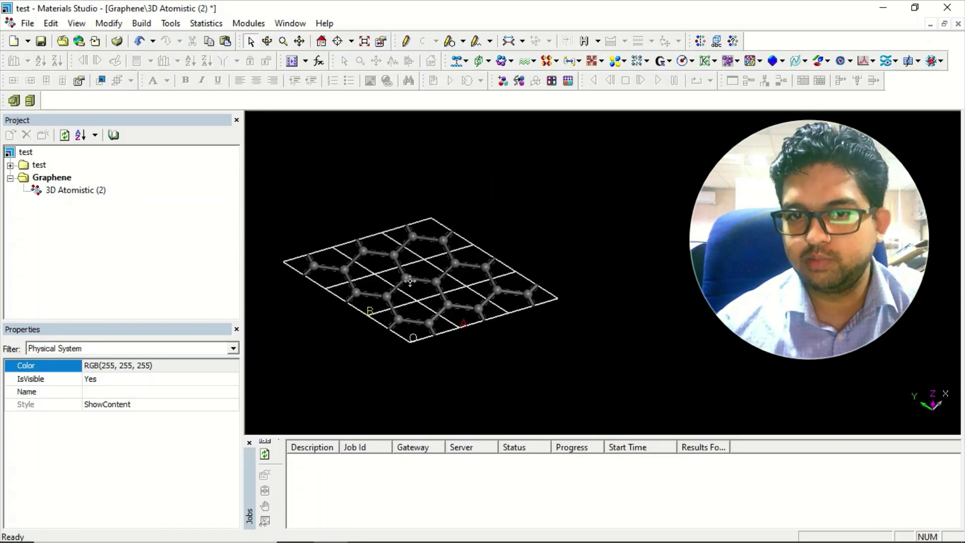
shift+right_drag(409, 274, 504, 259)
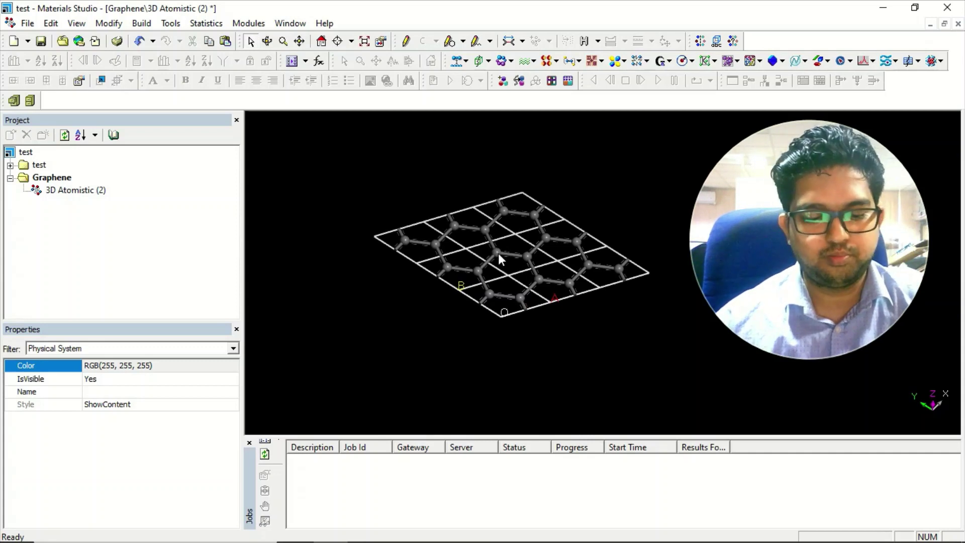
key(ctrl+a)
key(Delete)
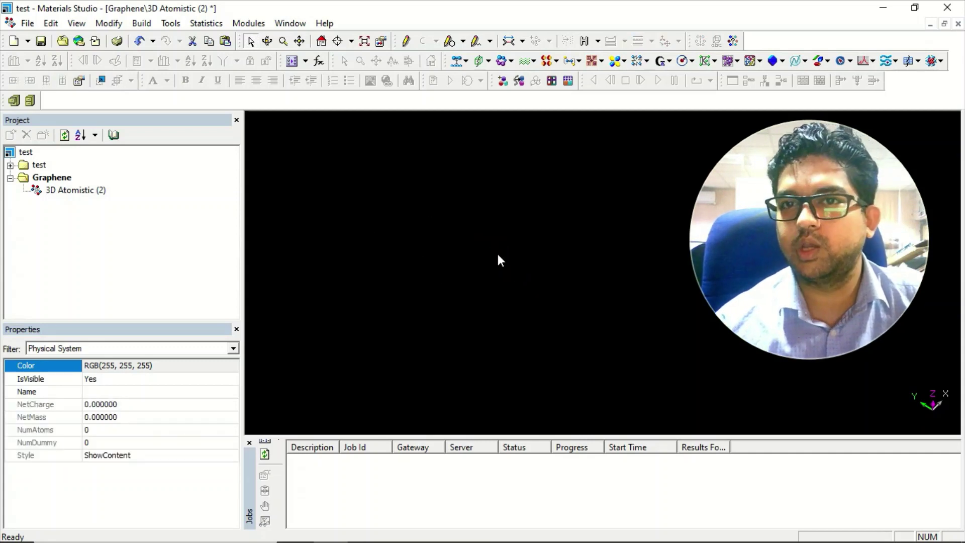
click(450, 40)
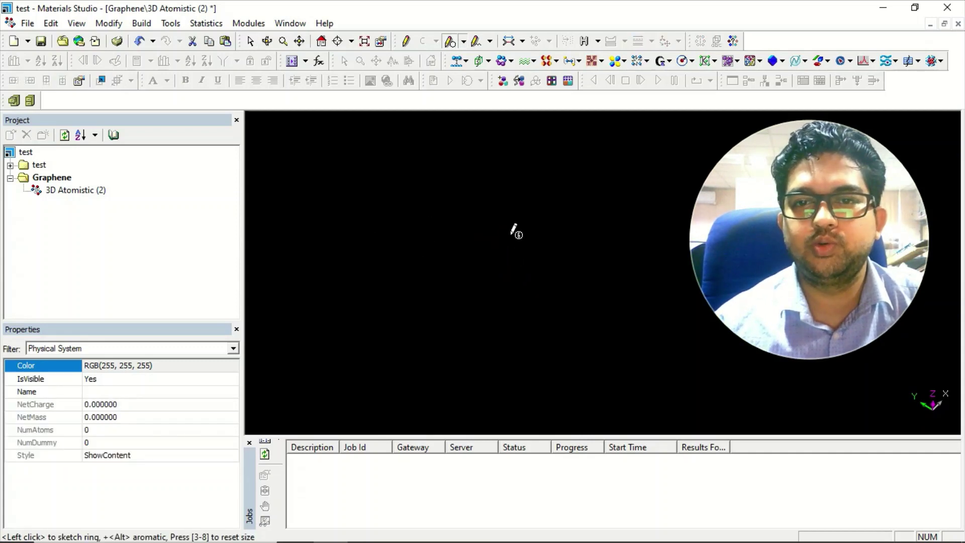
click(500, 258)
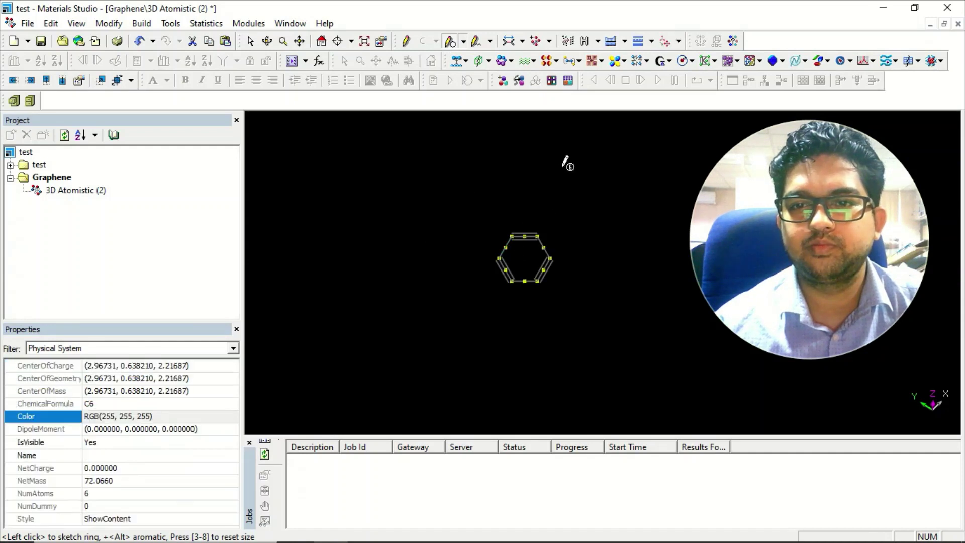
Show the ring as ball-and-stick with stick radius 0.1 and smaller balls
right_click(376, 237)
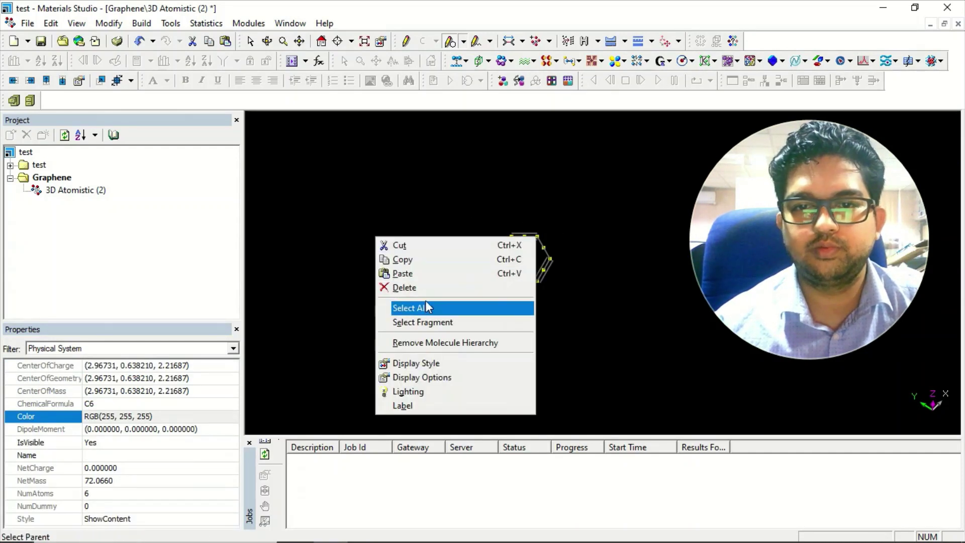
click(416, 362)
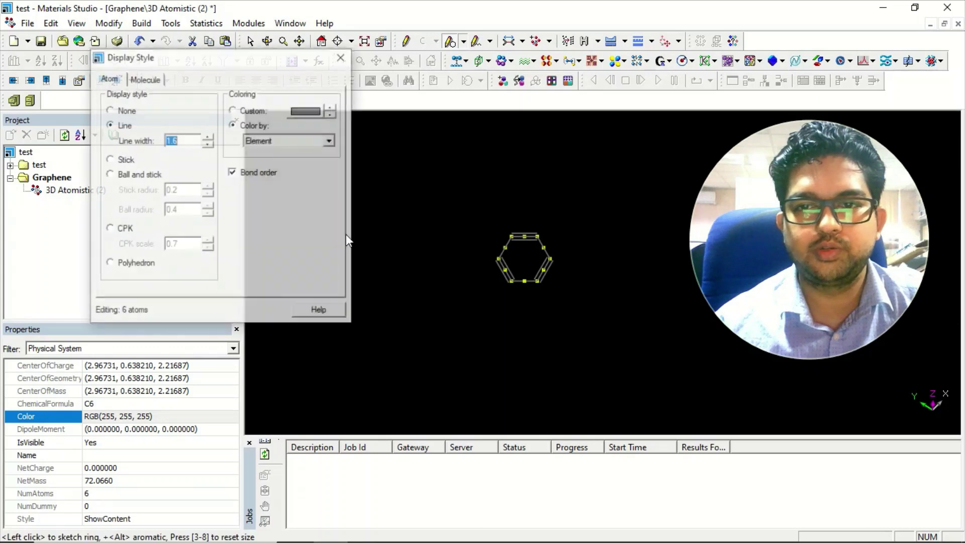
click(109, 174)
click(207, 193)
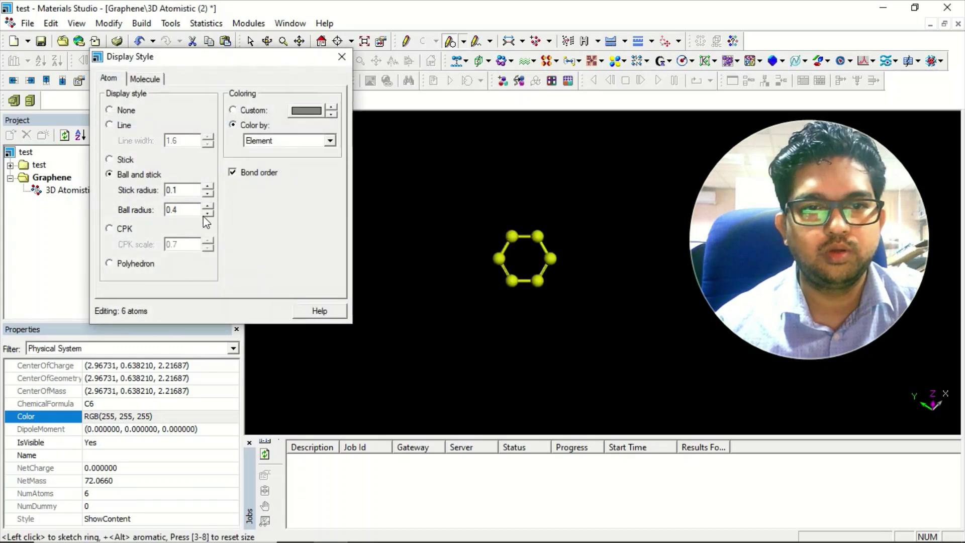
click(207, 213)
click(342, 56)
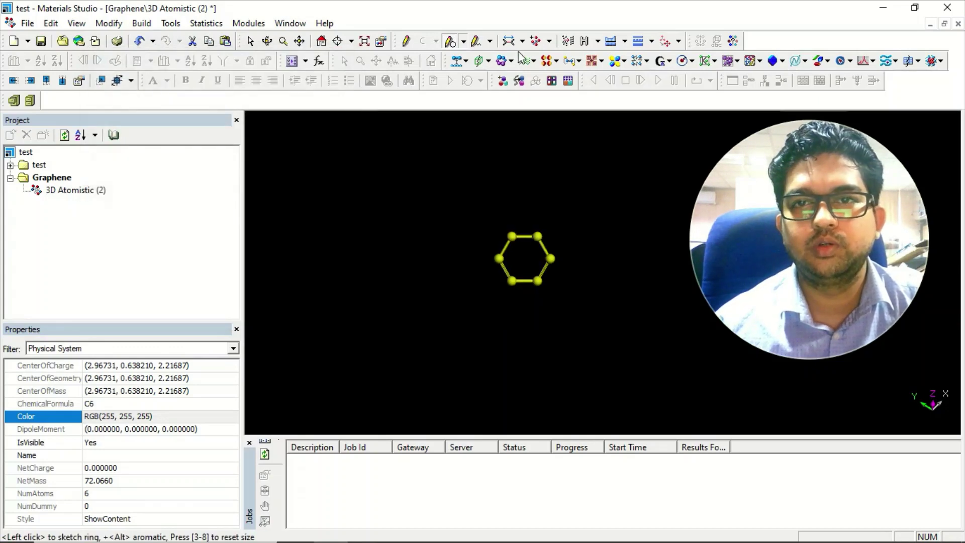
Delete the hexagon and sketch a hydrogenated four-membered cyclobutane ring instead
click(598, 46)
click(623, 59)
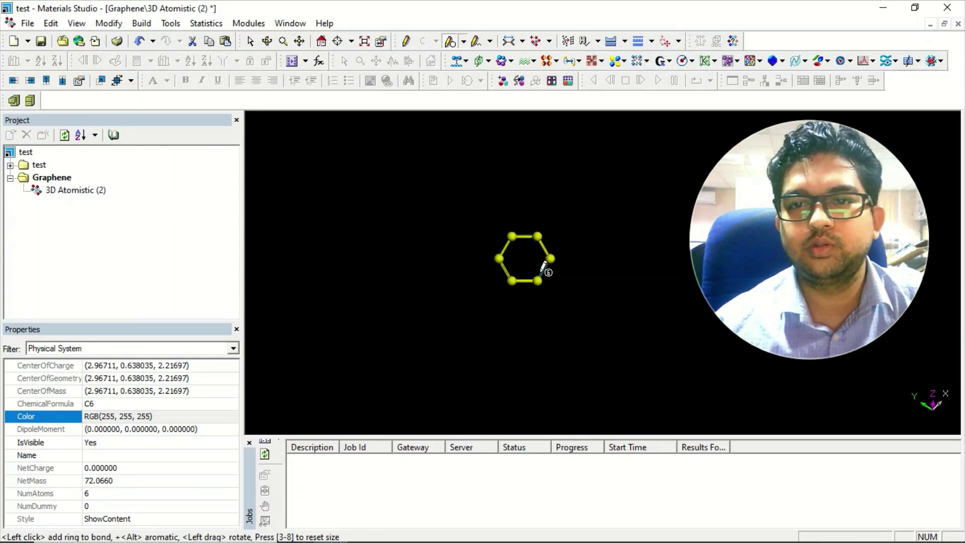
mouse_move(546, 269)
right_down()
mouse_move(527, 216)
mouse_move(522, 279)
right_up()
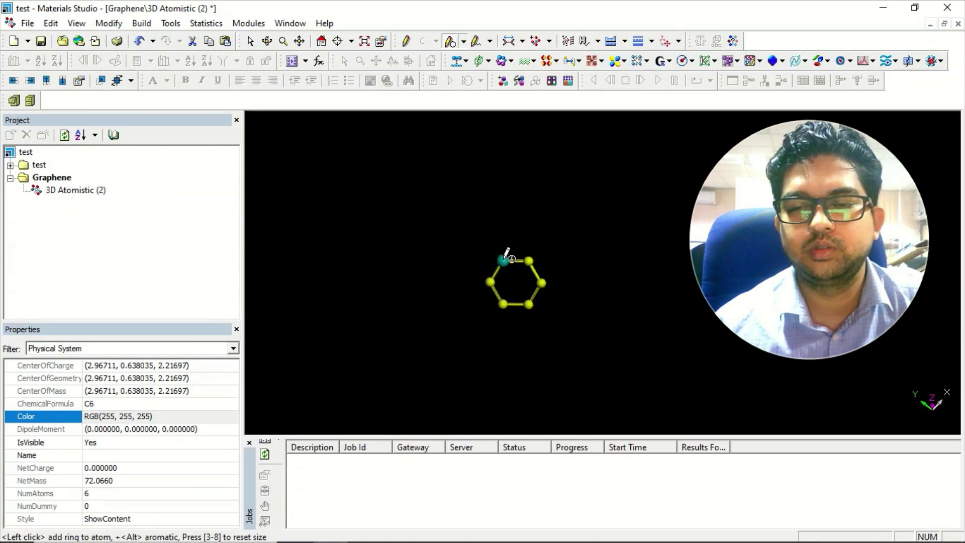
click(463, 42)
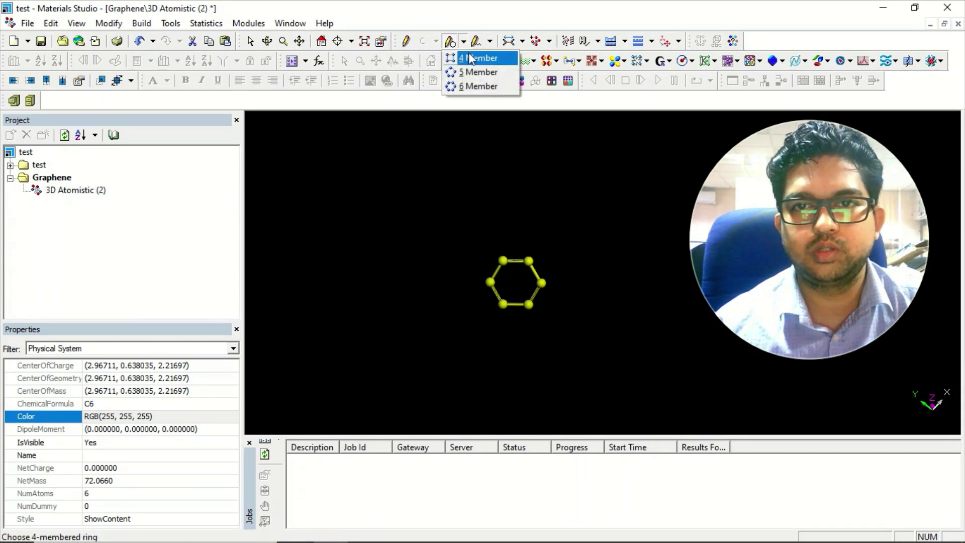
click(475, 58)
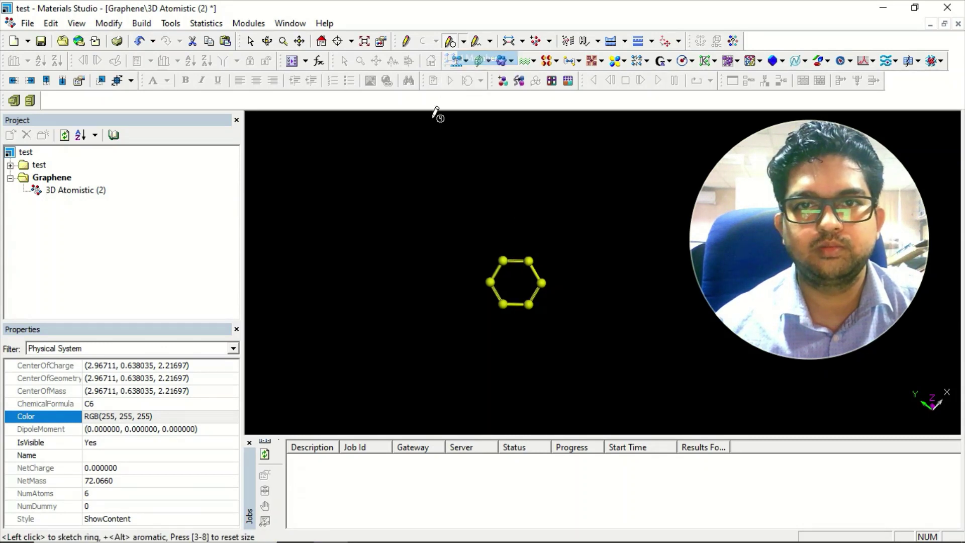
key(Delete)
click(471, 267)
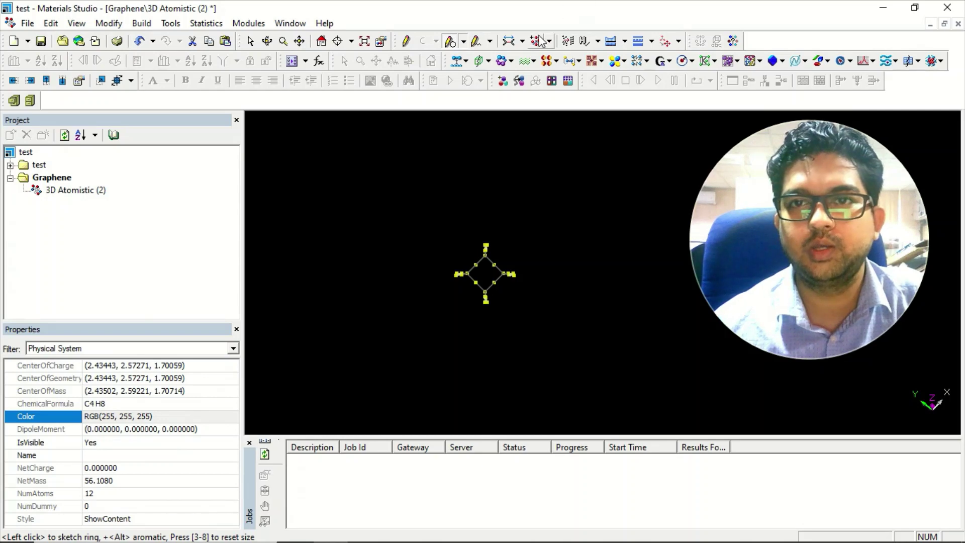
Display the cyclobutane as ball-and-stick with thinner sticks and smaller balls
right_click(348, 210)
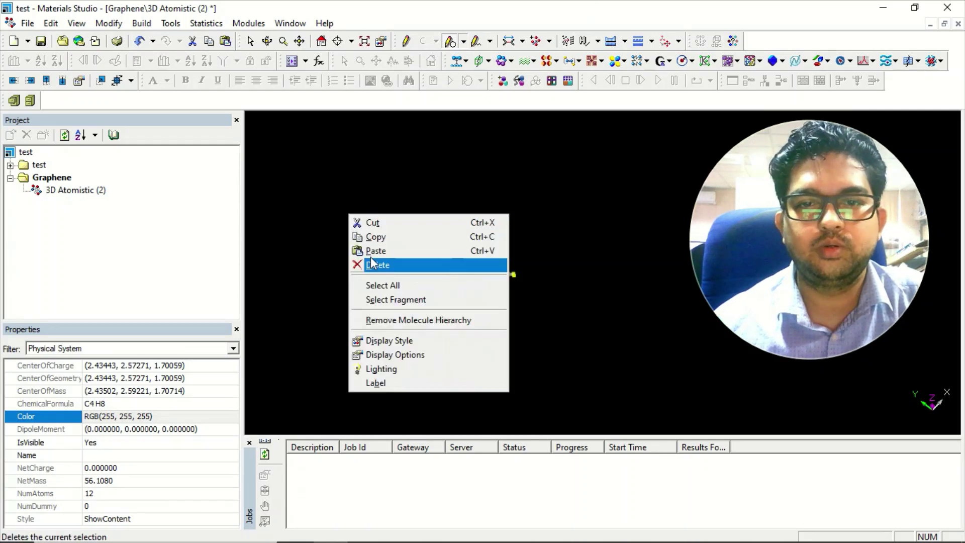
click(390, 342)
click(150, 176)
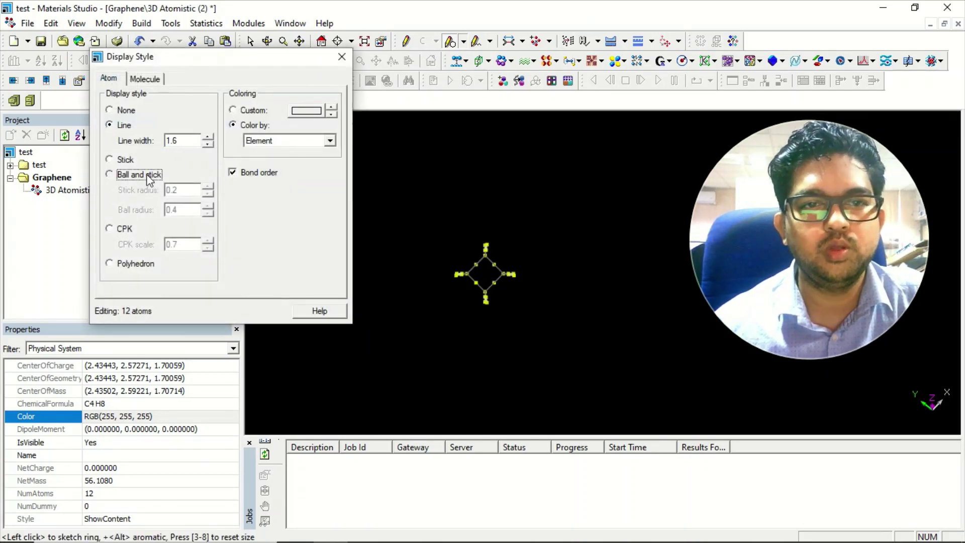
click(207, 194)
click(207, 213)
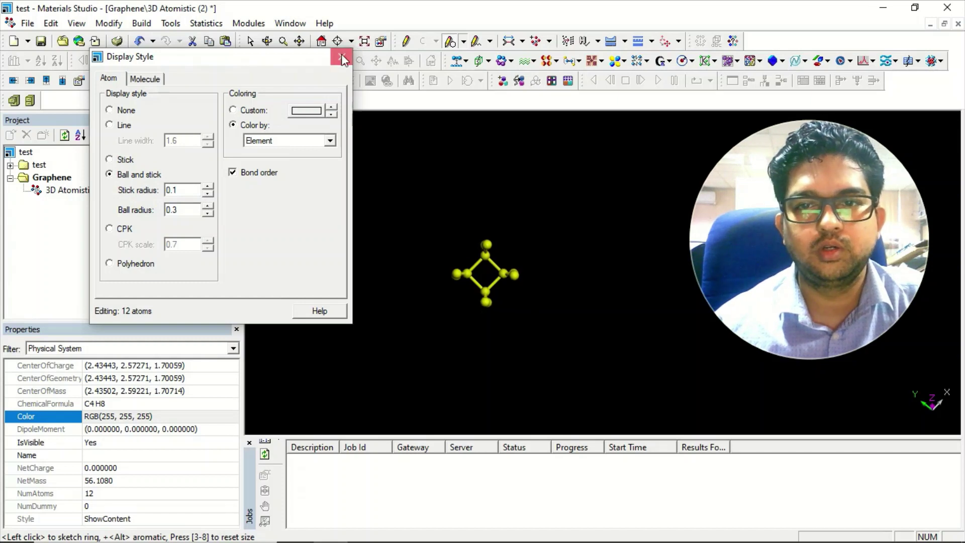
click(342, 59)
Undo an accidentally added second ring and rotate the C4H8 molecule to a centred square view
click(502, 271)
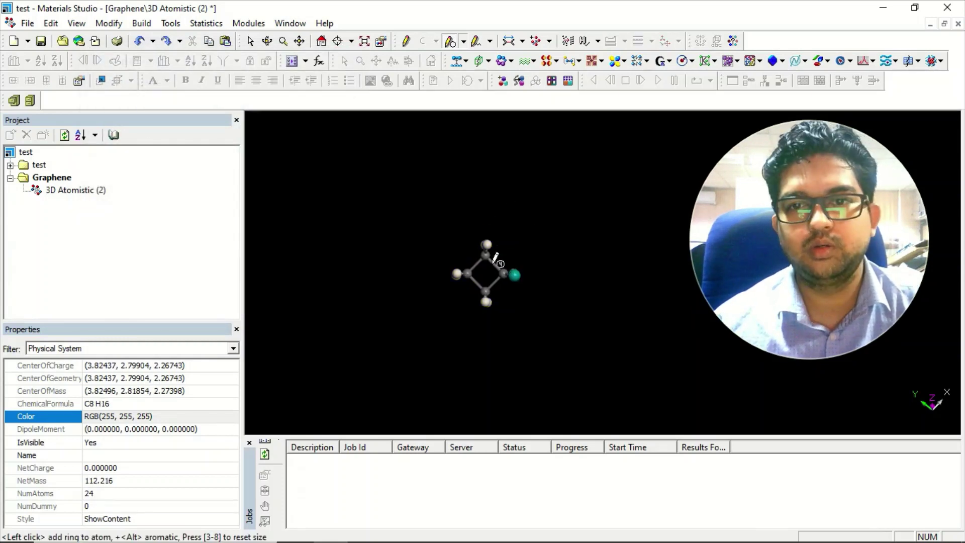
key(ctrl+z)
click(250, 41)
mouse_move(482, 296)
right_down()
mouse_move(538, 263)
mouse_move(506, 317)
mouse_move(505, 293)
right_up()
right_drag(487, 222, 501, 267)
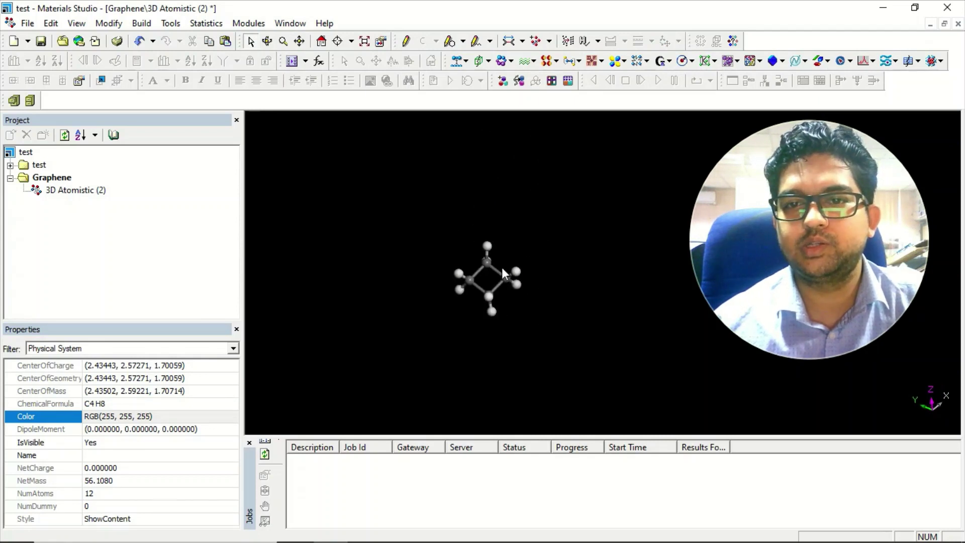
Open the DMol3 Calculation dialog for the C4H8 ring and review its geometry optimization convergence settings
click(623, 60)
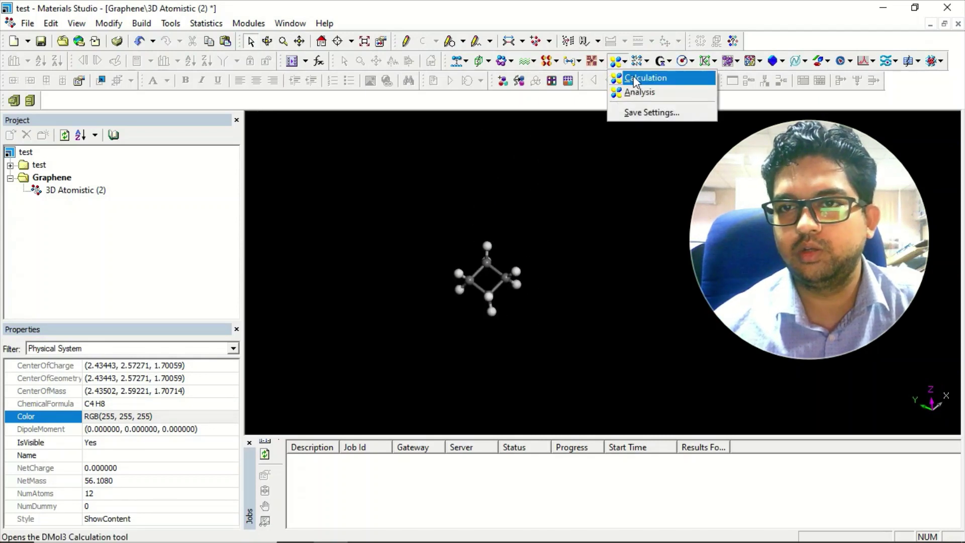
click(655, 82)
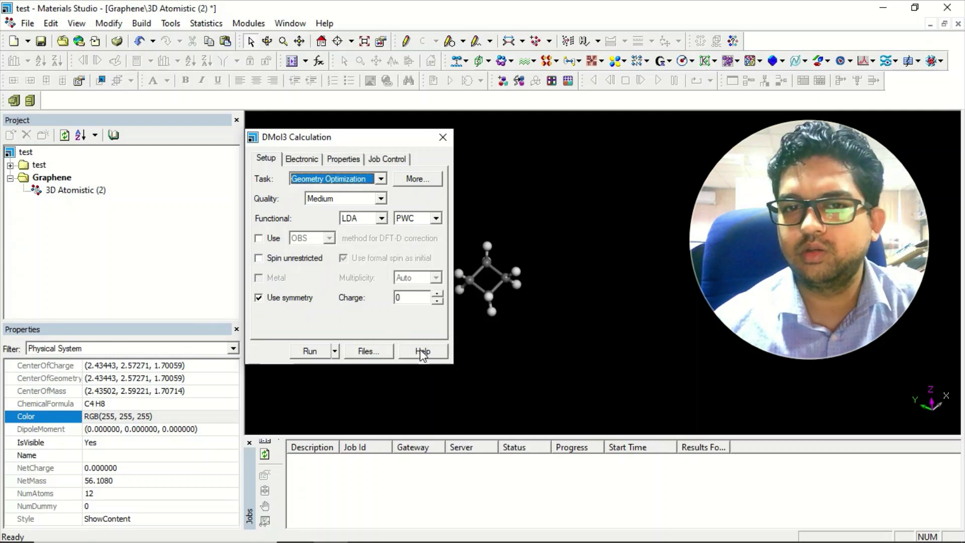
click(413, 179)
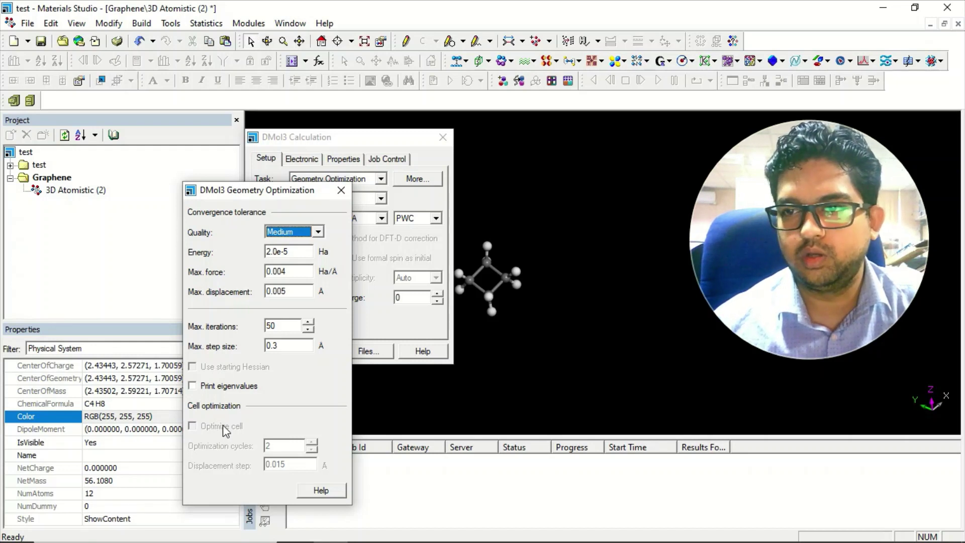
click(340, 190)
Turn off Band structure and Density of states, and request Frequency and Fukui function properties
click(305, 159)
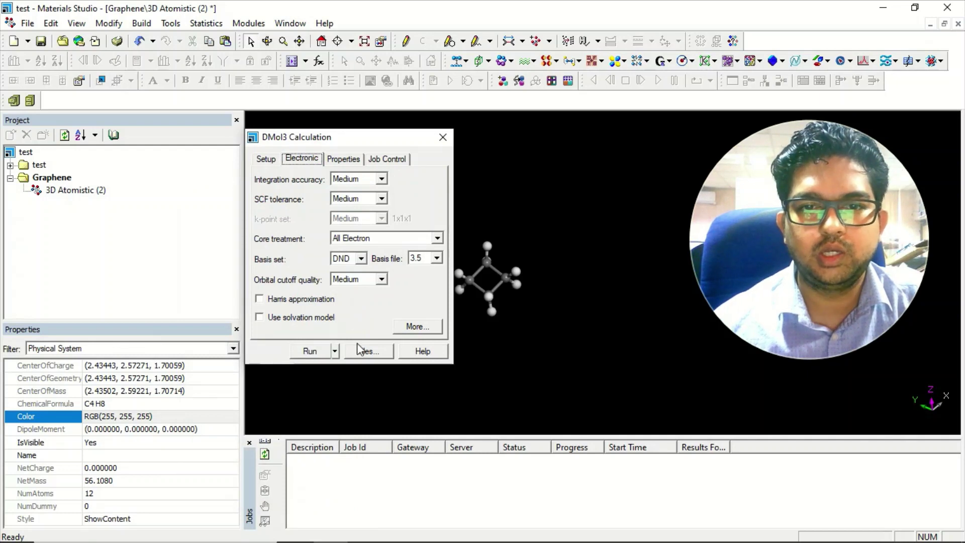
click(343, 158)
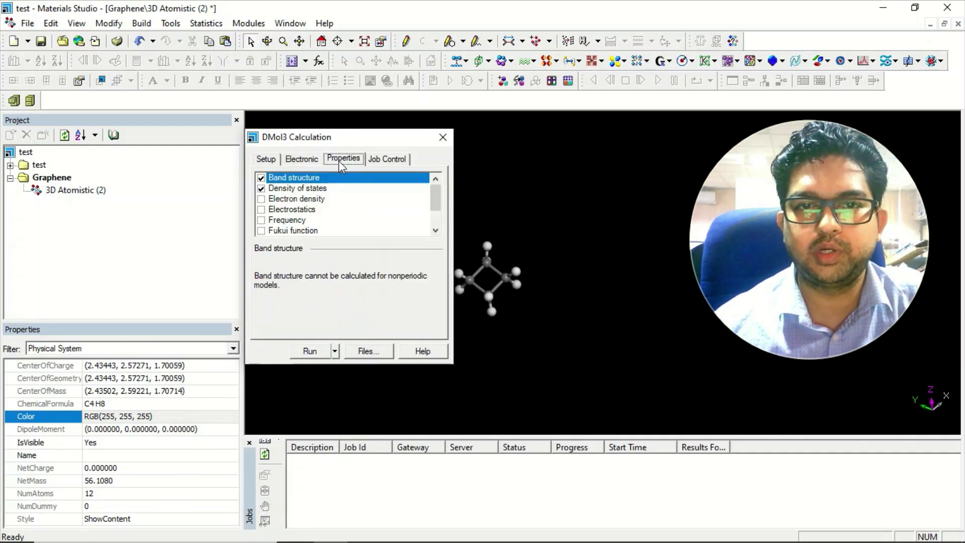
click(261, 188)
click(260, 177)
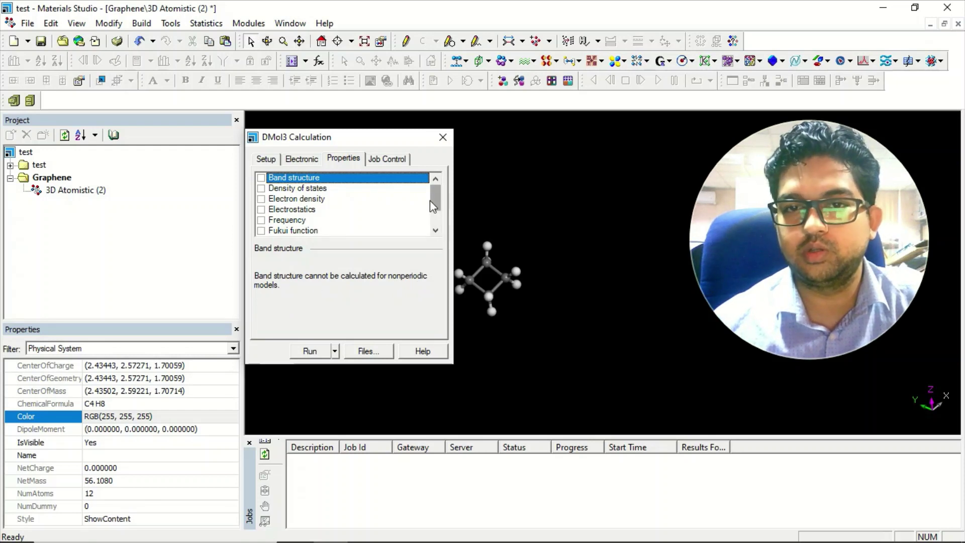
click(261, 221)
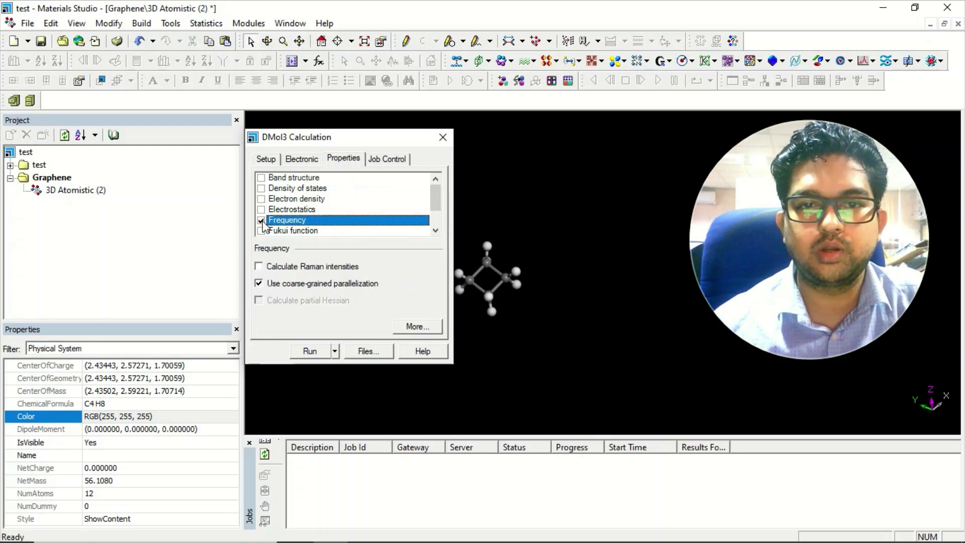
click(261, 230)
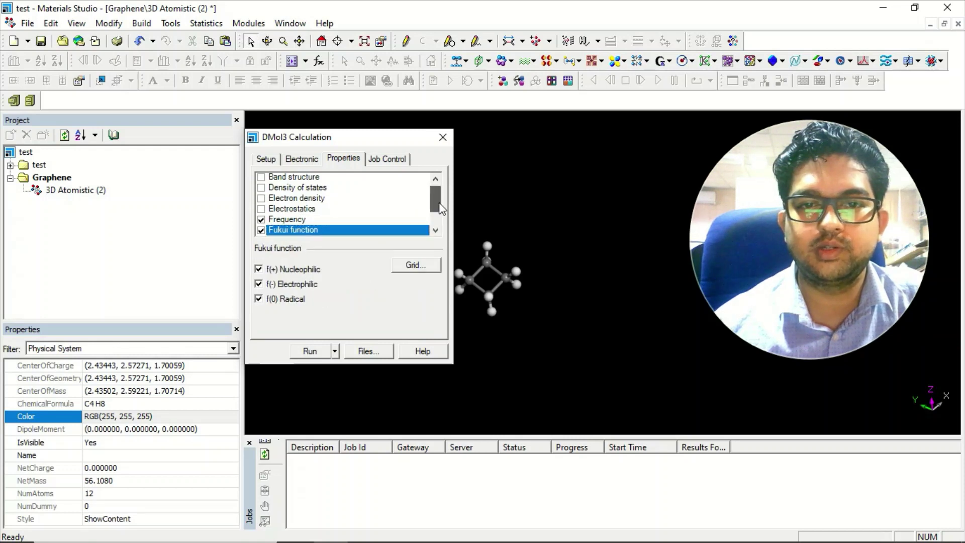
Review the property options and Job Control settings, ending back on the Properties list
drag(435, 200, 437, 217)
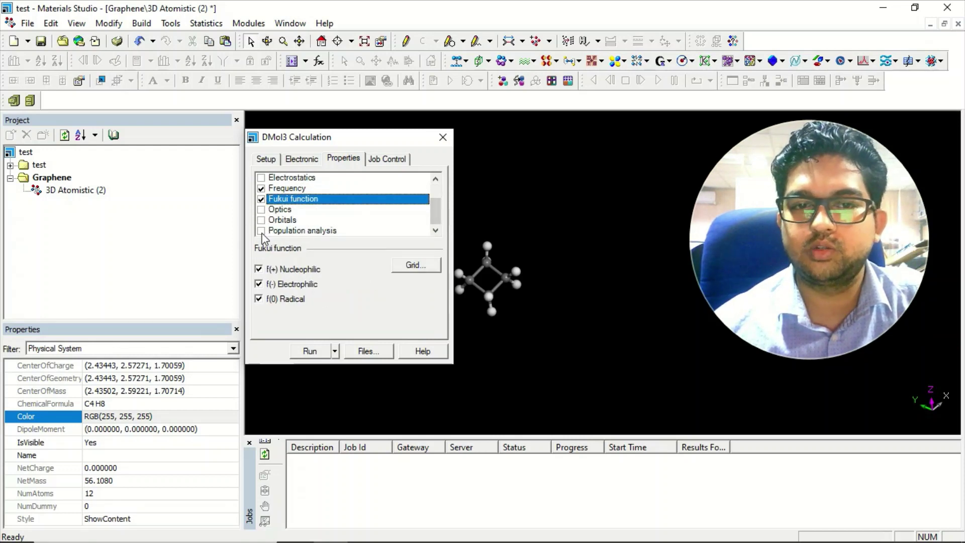
click(382, 160)
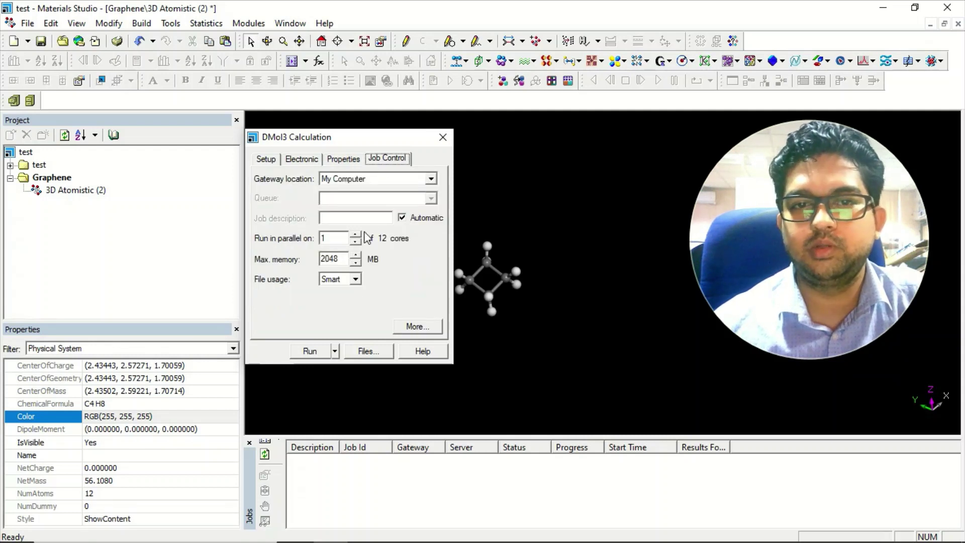
click(343, 159)
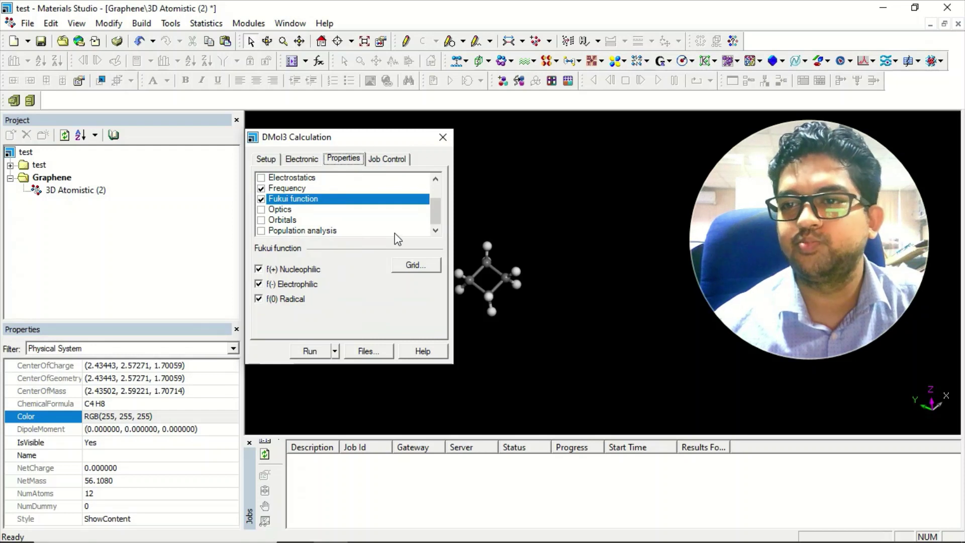